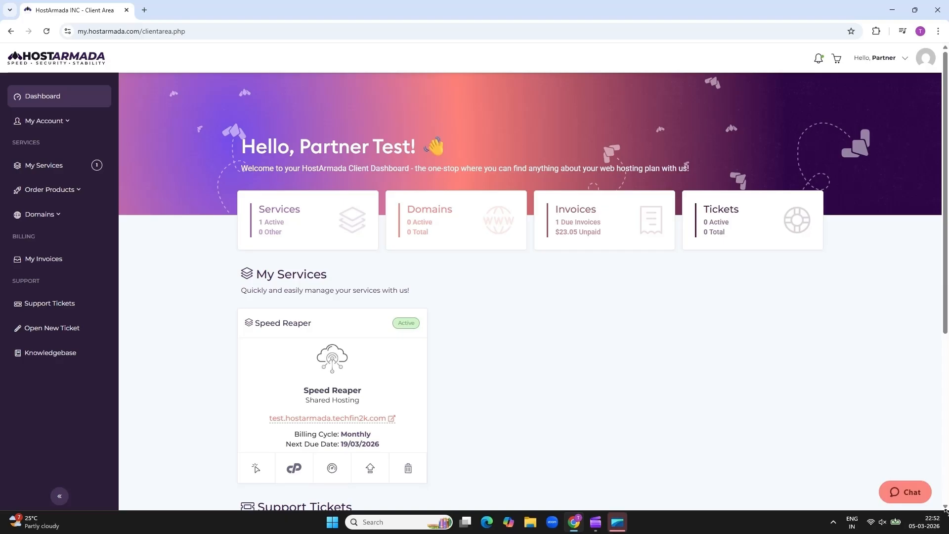
# Open cPanel in a new tab from the Speed Reaper card under My Services
pyautogui.scroll(-1, 456, 455)
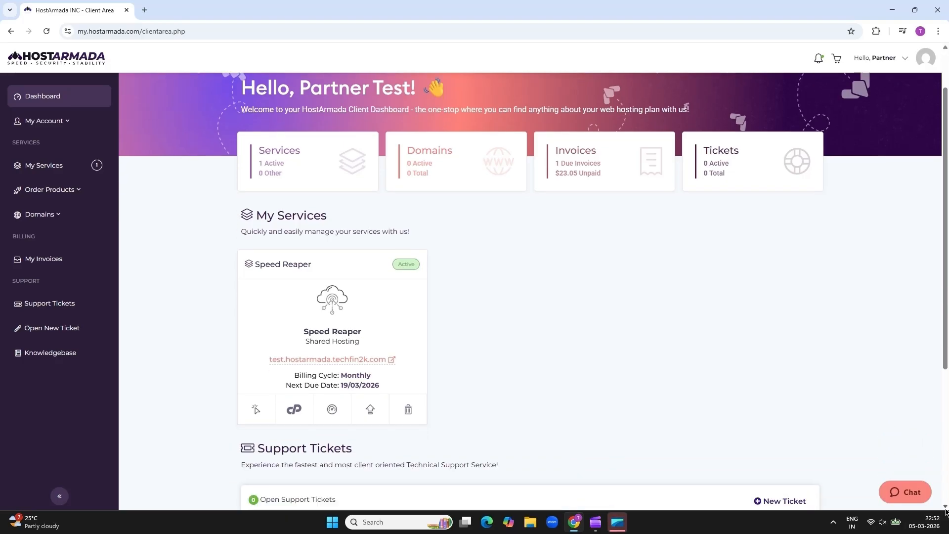
pyautogui.click(293, 403)
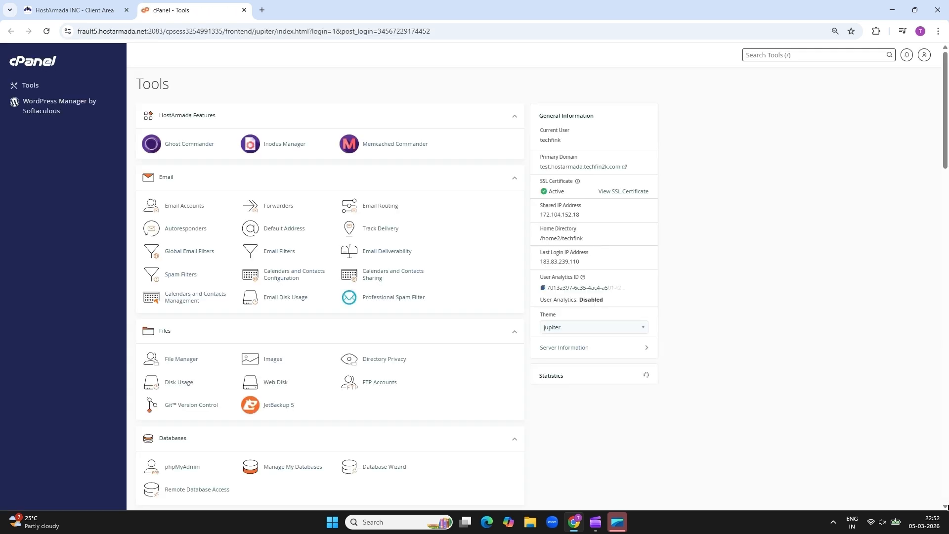
# Launch WordPress Manager by Softaculous from the cPanel sidebar
pyautogui.scroll(-1, 919, 494)
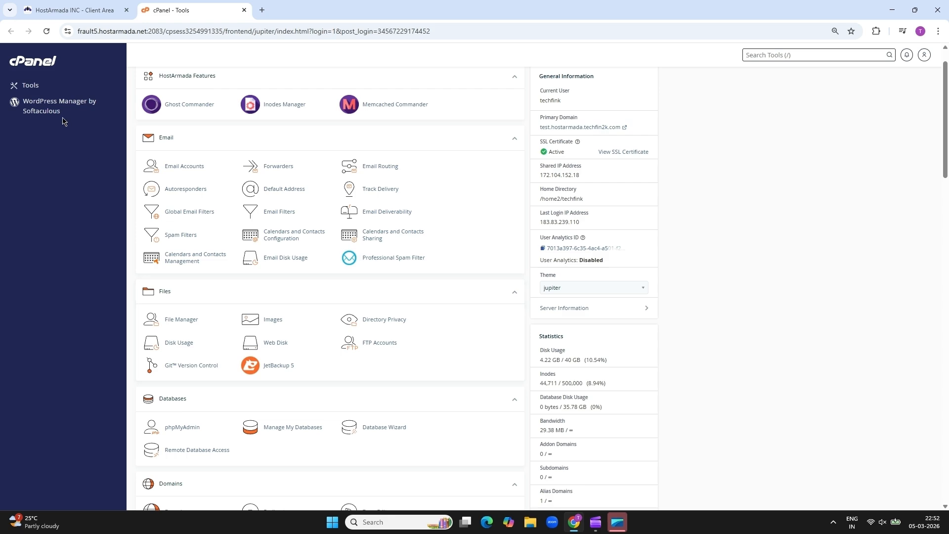
pyautogui.click(52, 107)
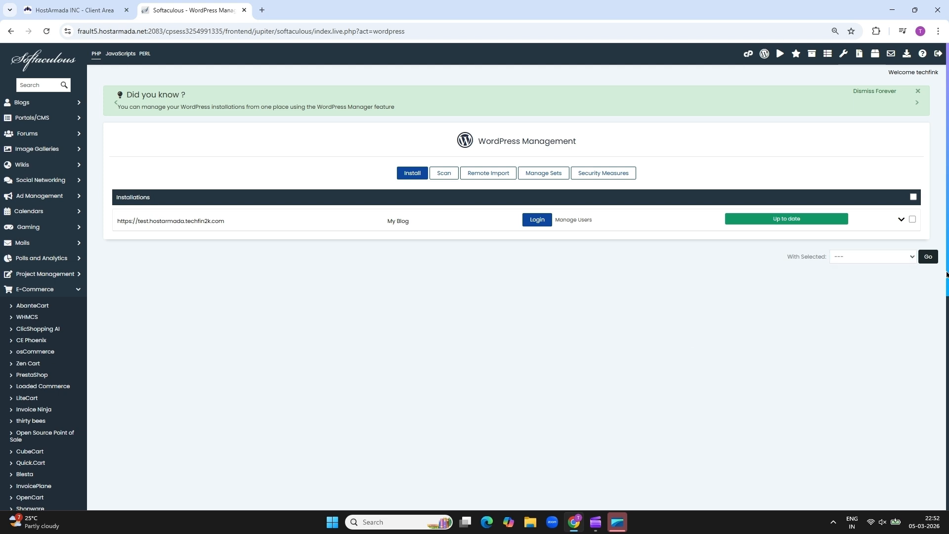
# Pick OpenCart under E-Commerce and bring up its Install form for version 4.1.0.3
pyautogui.scroll(-4, 947, 274)
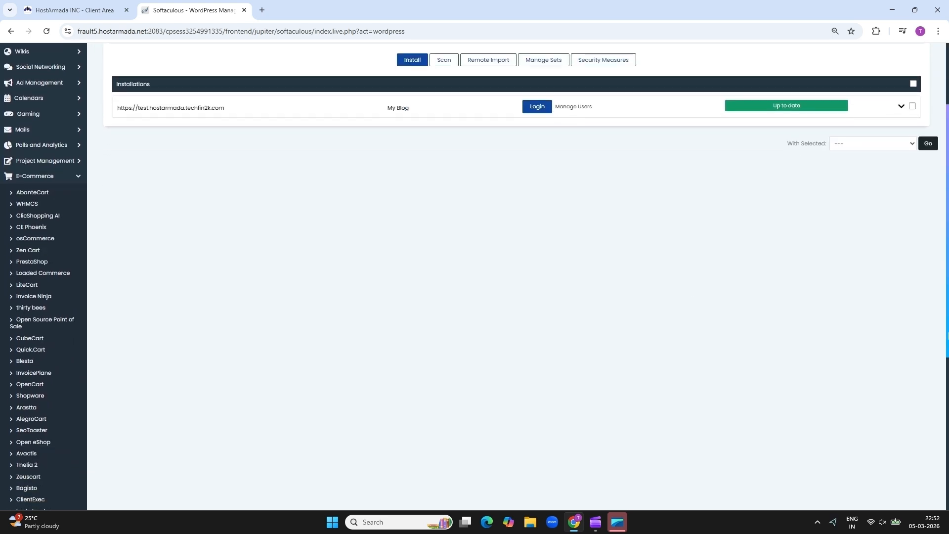
pyautogui.moveTo(946, 370); pyautogui.dragTo(932, 394)
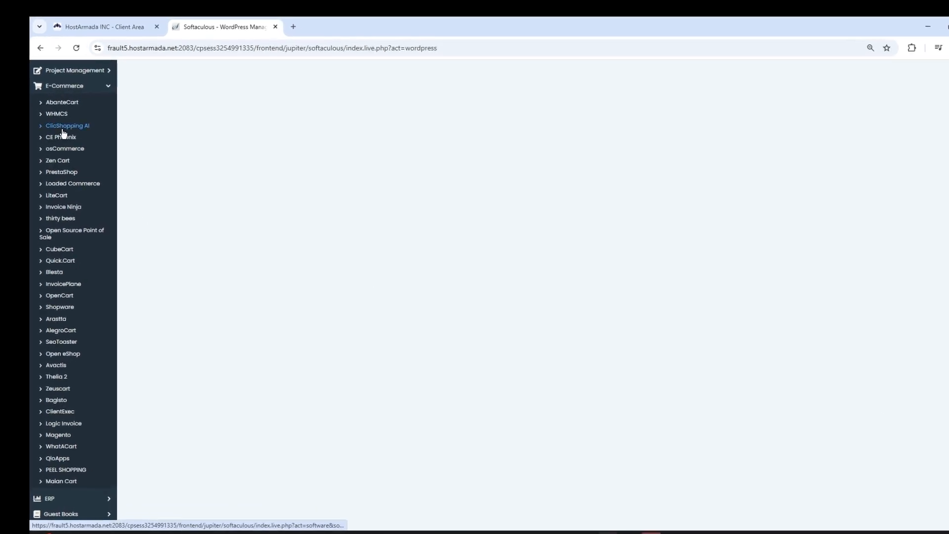
pyautogui.click(63, 297)
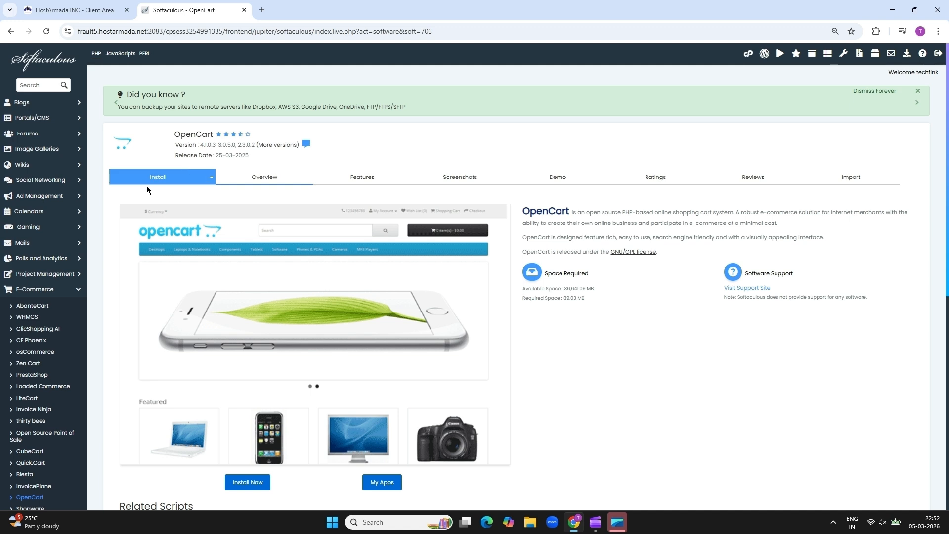
pyautogui.click(157, 179)
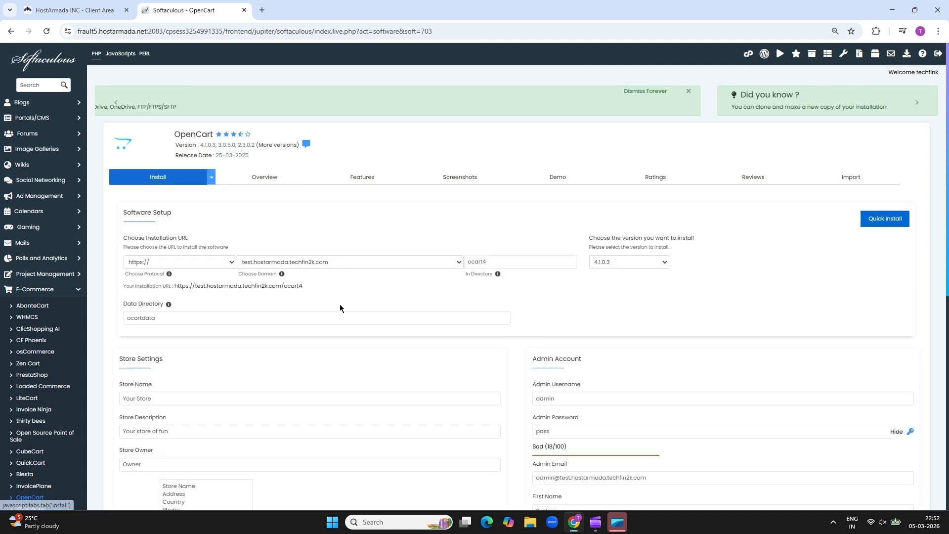
# Change the install directory from ocart4 to store, keeping version 4.1.0.3
pyautogui.click(531, 262)
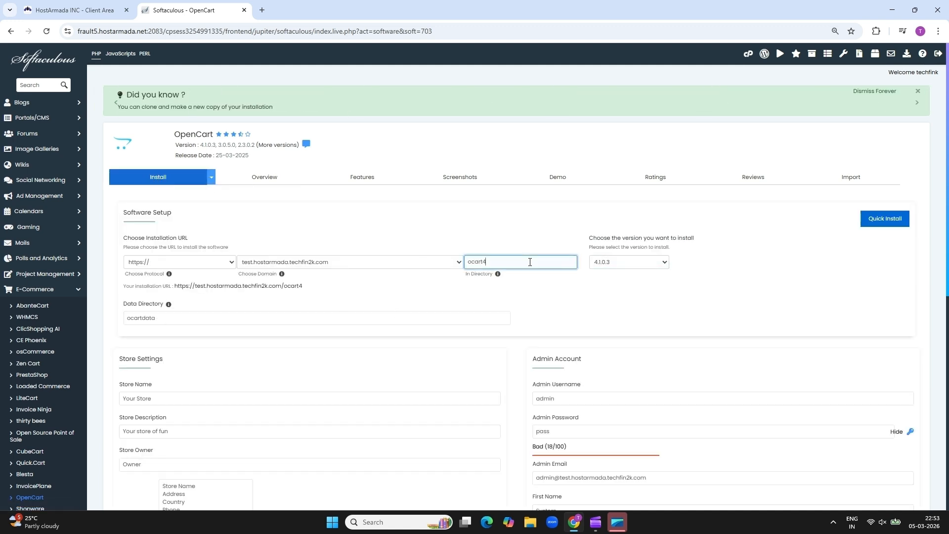
pyautogui.press('BackSpace')
pyautogui.press('BackSpace')
pyautogui.press('BackSpace')
pyautogui.press('BackSpace')
pyautogui.press('BackSpace')
pyautogui.press('BackSpace')
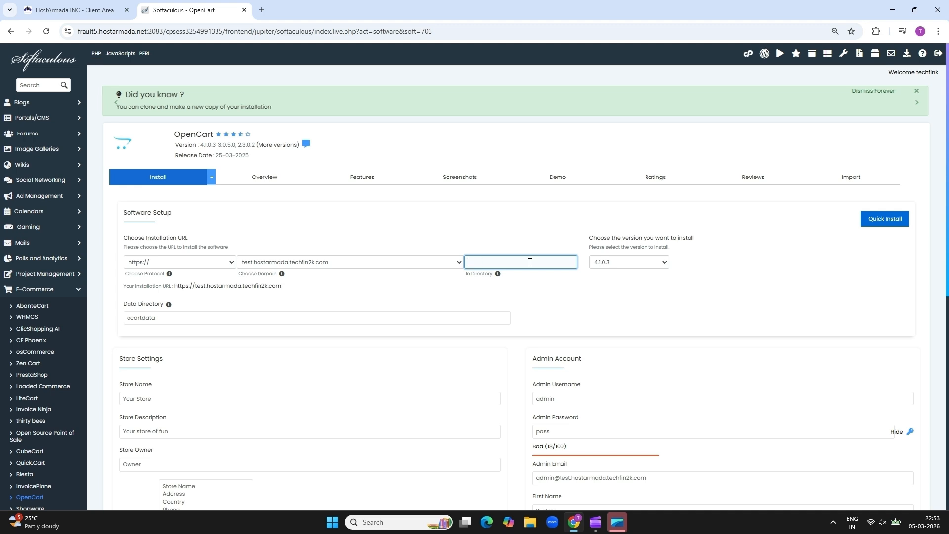
pyautogui.write('store')
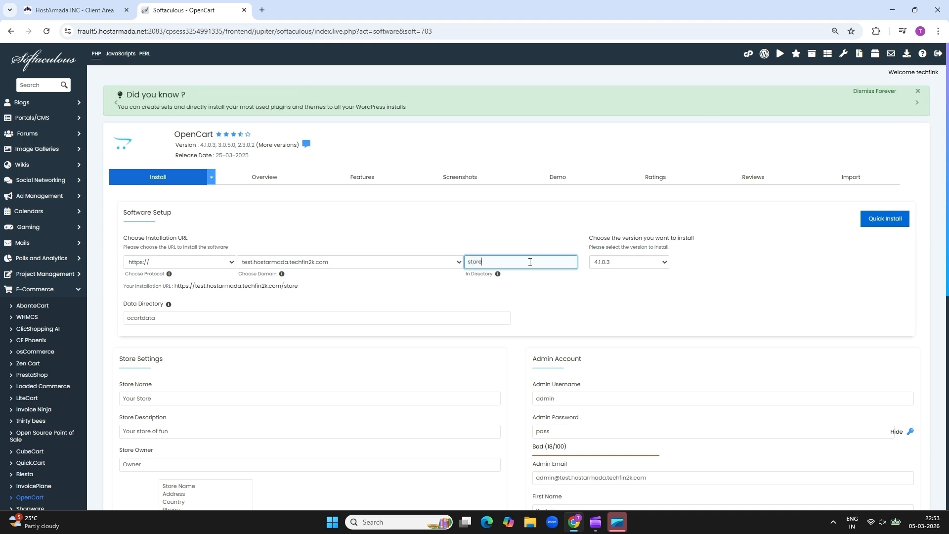
pyautogui.click(618, 263)
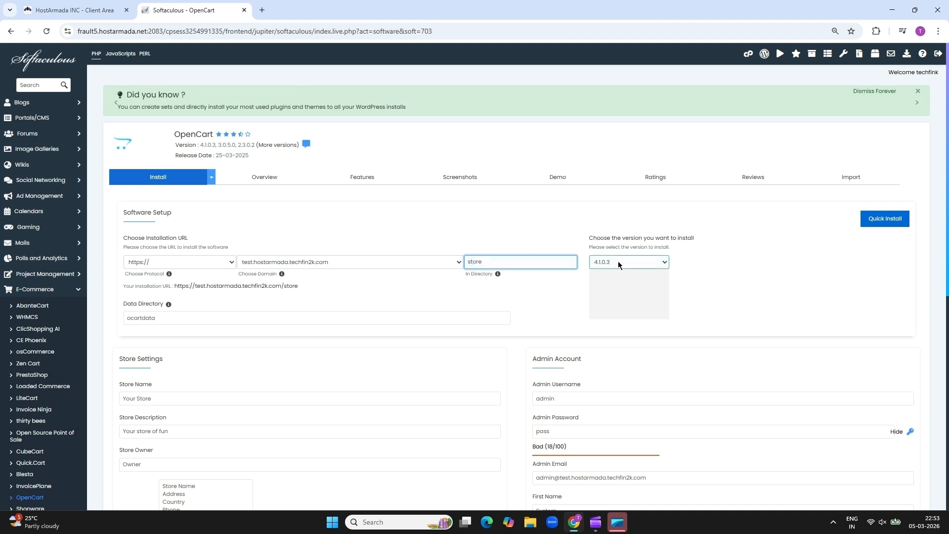
pyautogui.click(612, 274)
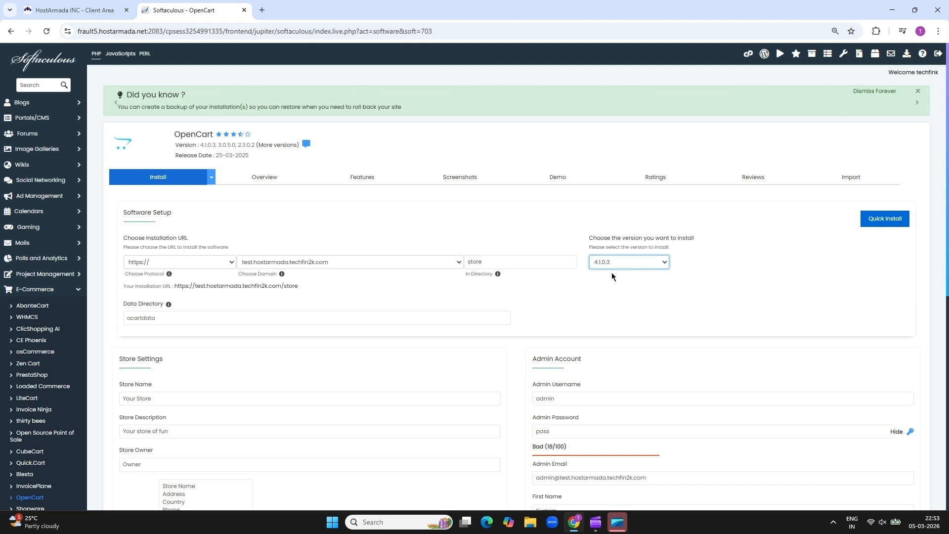
# Name the store GadgetHub, described as 'Your one stop destination for premium electronics and gadgets'
pyautogui.click(265, 395)
pyautogui.tripleClick(182, 397)
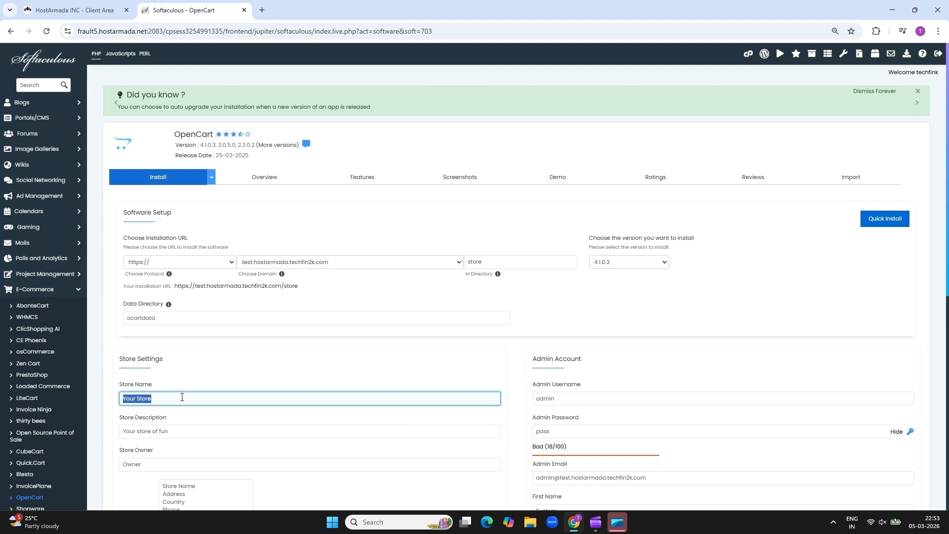
pyautogui.write('Gadget')
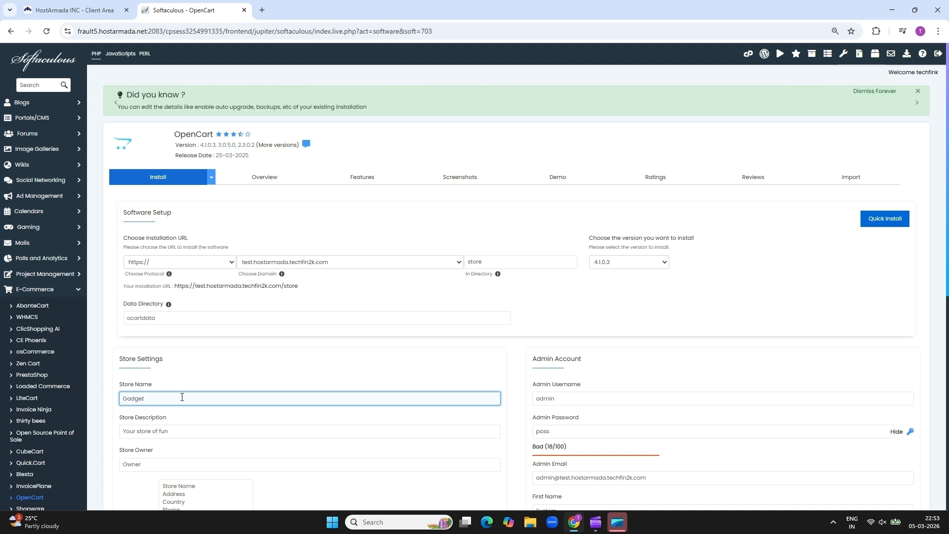
pyautogui.write('Hub')
pyautogui.tripleClick(170, 432)
pyautogui.press('BackSpace')
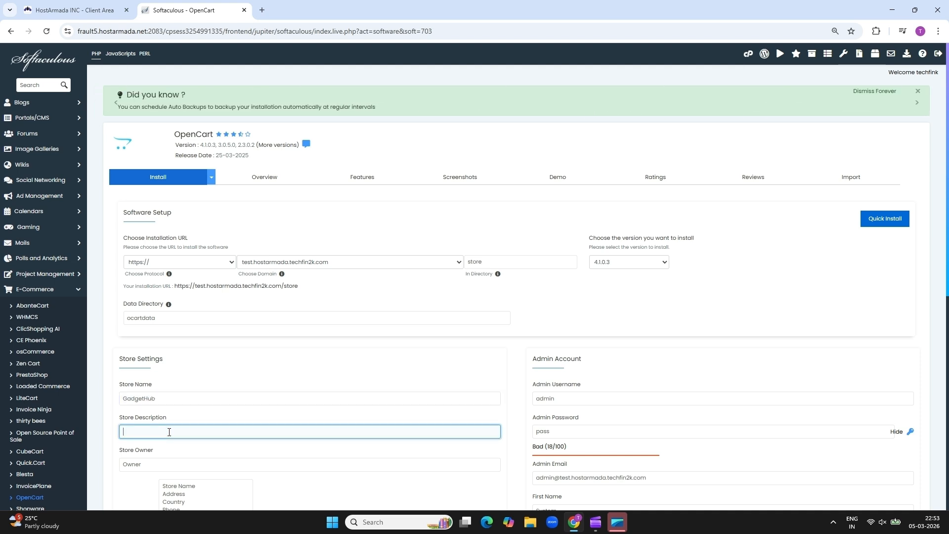
pyautogui.write('Your one sto')
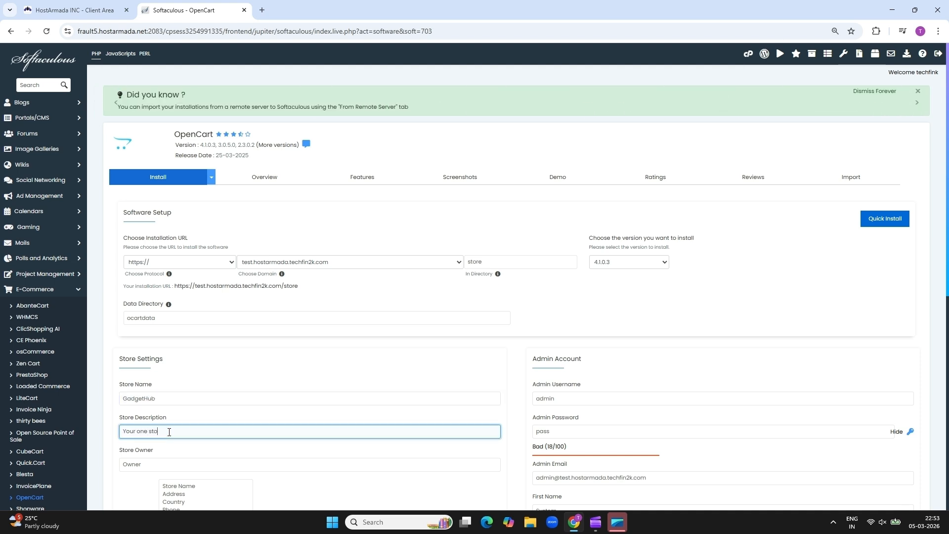
pyautogui.write('p destination')
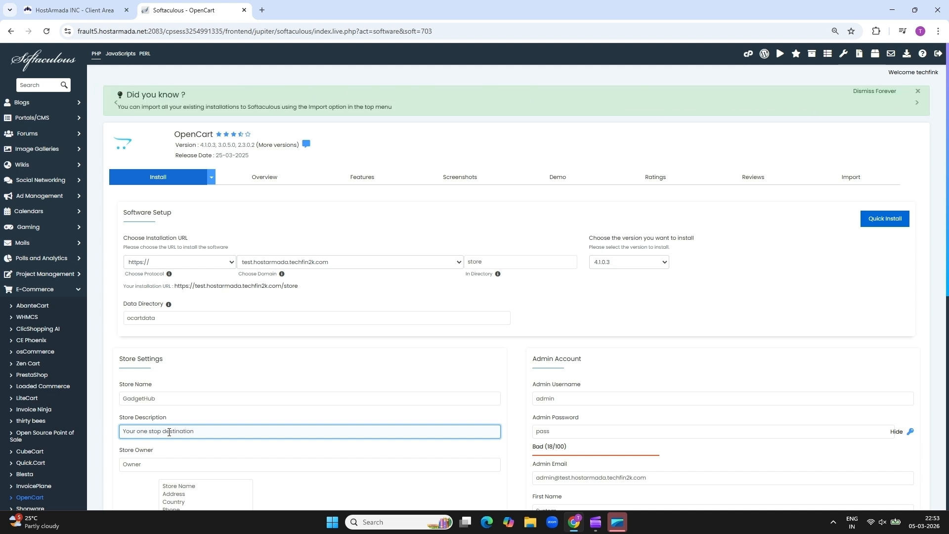
pyautogui.write(' for premium electroincs')
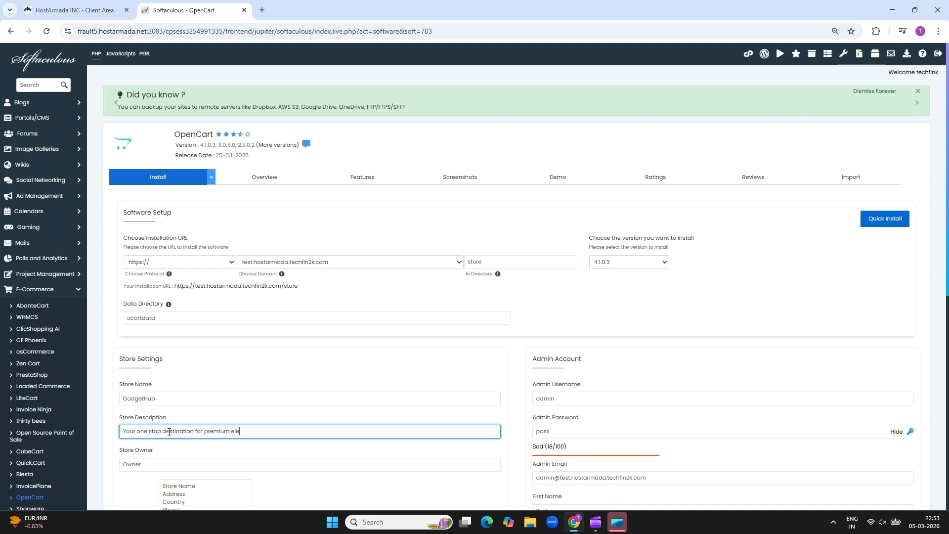
pyautogui.press('BackSpace')
pyautogui.press('BackSpace')
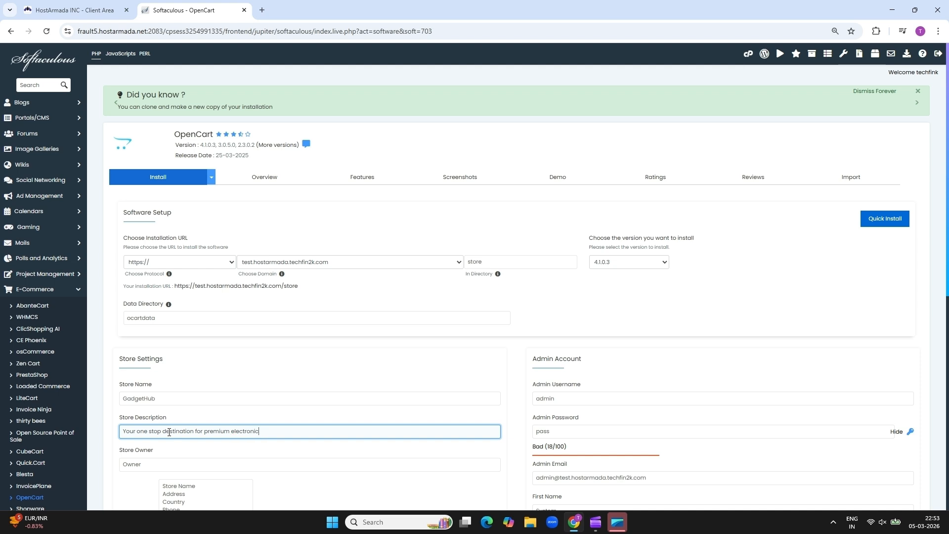
pyautogui.write('nics and gadgets')
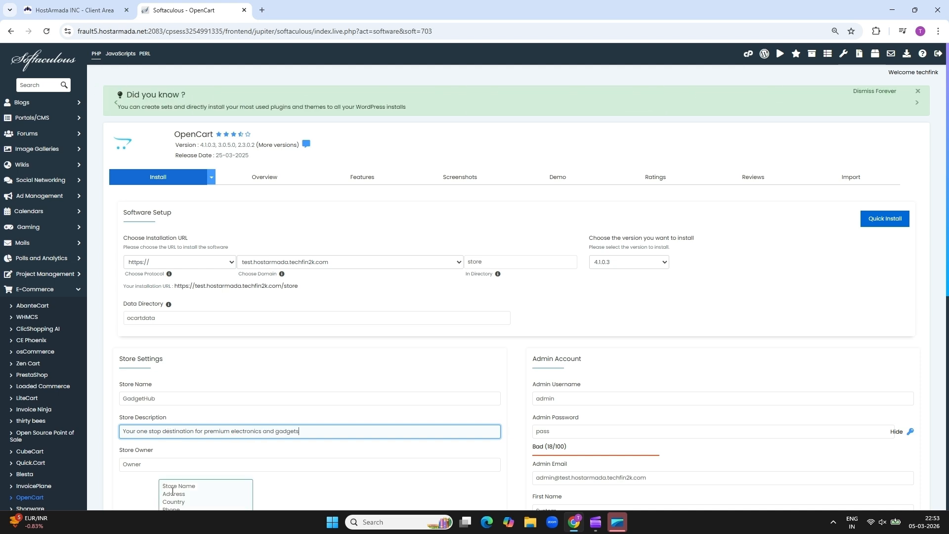
# Set the store owner to TechFin Team
pyautogui.doubleClick(152, 464)
pyautogui.write('TechFin Team')
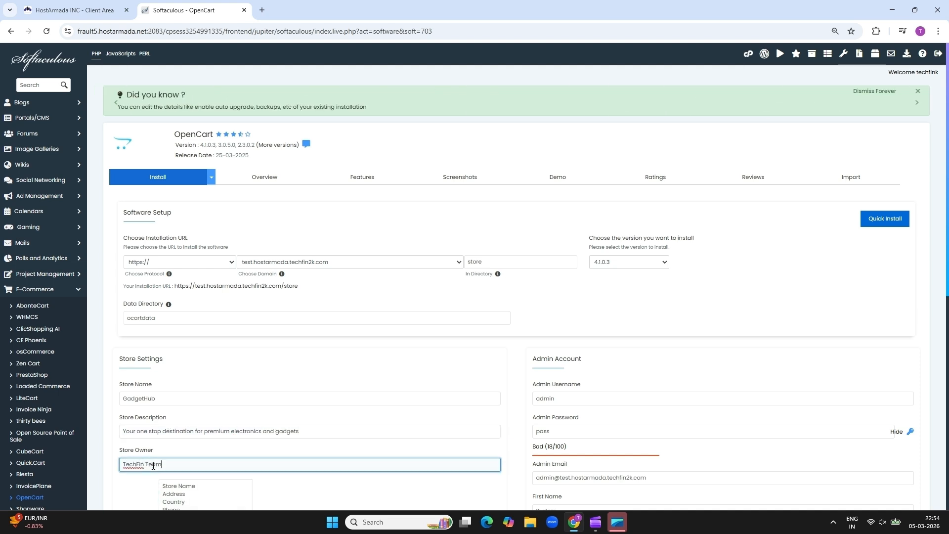
pyautogui.moveTo(947, 256); pyautogui.dragTo(947, 470)
pyautogui.click(186, 118)
# Enter the store's street, city and ZIP code, fixing the city's spelling
pyautogui.write('123 Tech Stree')
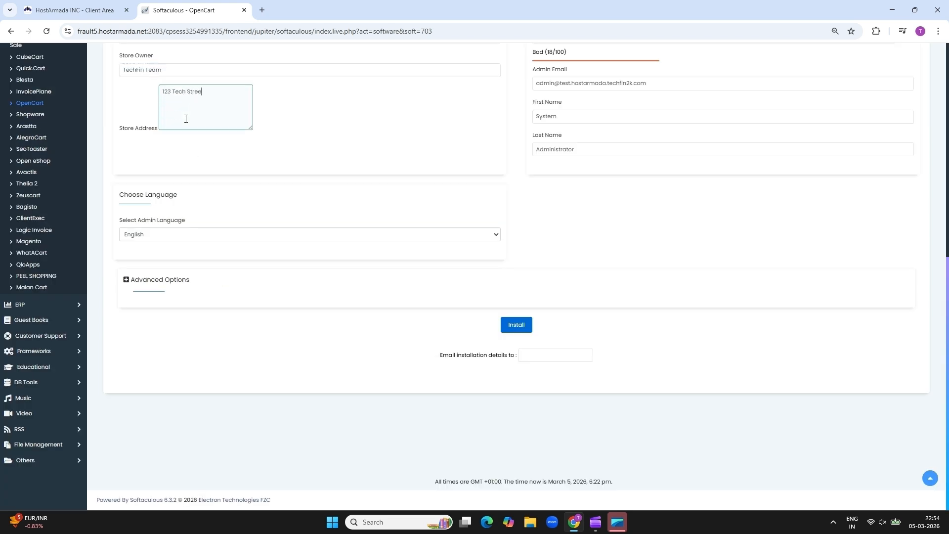
pyautogui.write('t')
pyautogui.press('Return')
pyautogui.write('San Fransisco')
pyautogui.press('BackSpace')
pyautogui.press('BackSpace')
pyautogui.press('BackSpace')
pyautogui.press('BackSpace')
pyautogui.write('cisco')
pyautogui.rightClick(187, 100)
pyautogui.click(227, 105)
pyautogui.write('CA 94102')
pyautogui.click(128, 280)
# In Advanced Options, keep the Default backup location and schedule automated backups Once a day
pyautogui.click(129, 281)
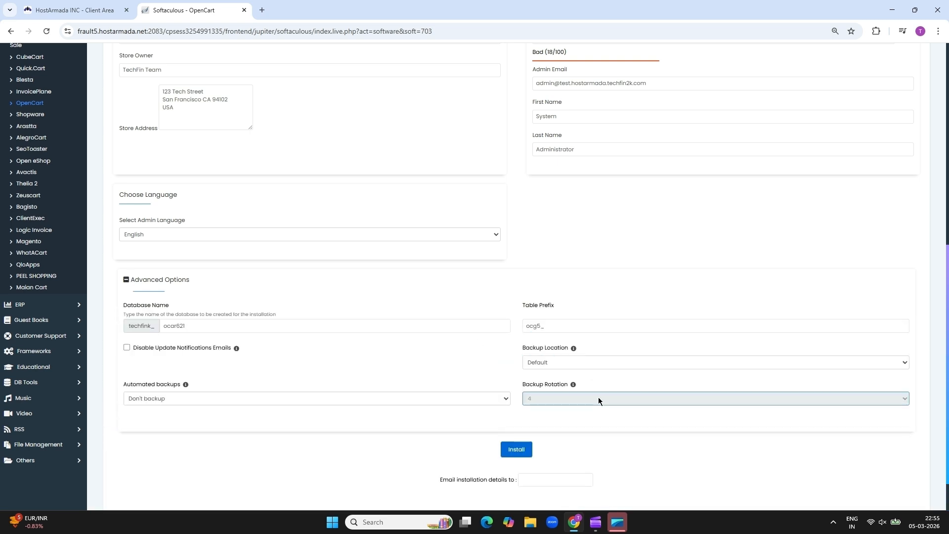
pyautogui.click(545, 361)
pyautogui.click(554, 394)
pyautogui.click(542, 364)
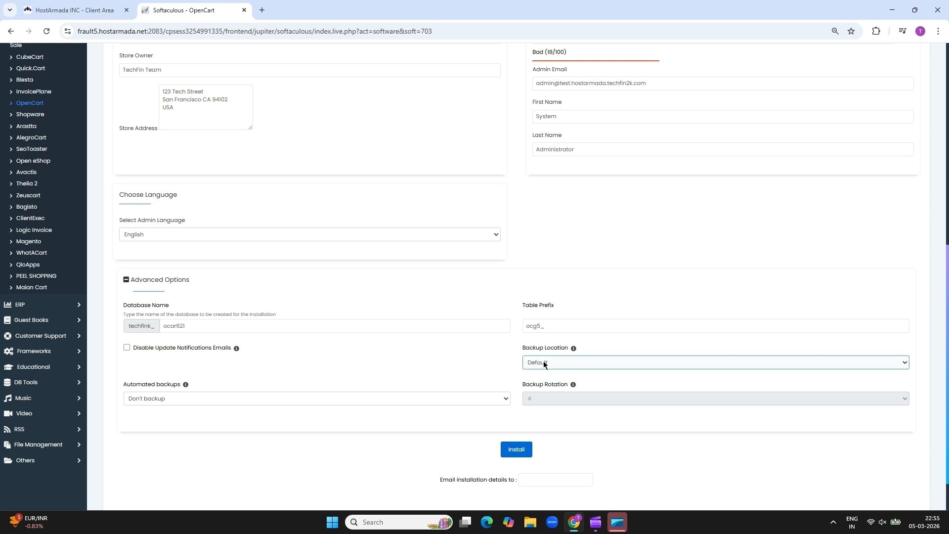
pyautogui.click(544, 365)
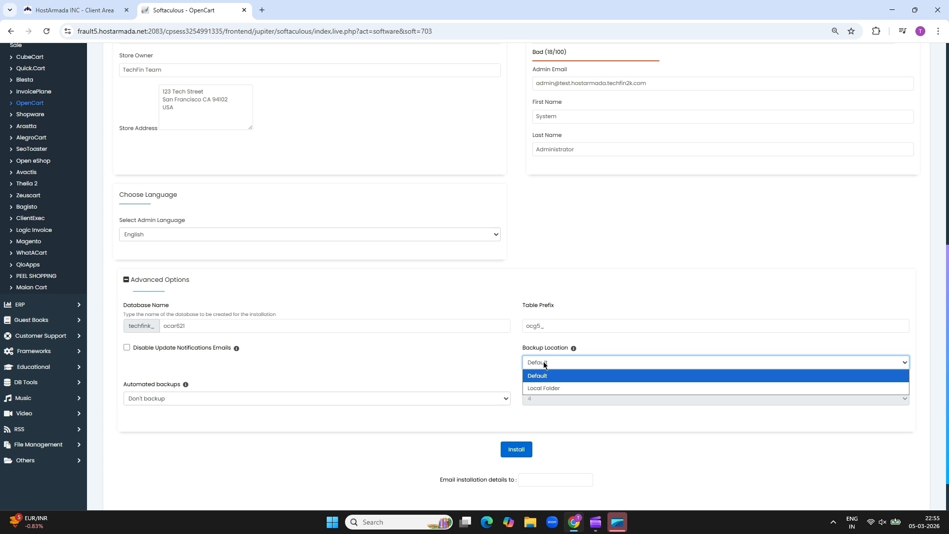
pyautogui.click(543, 365)
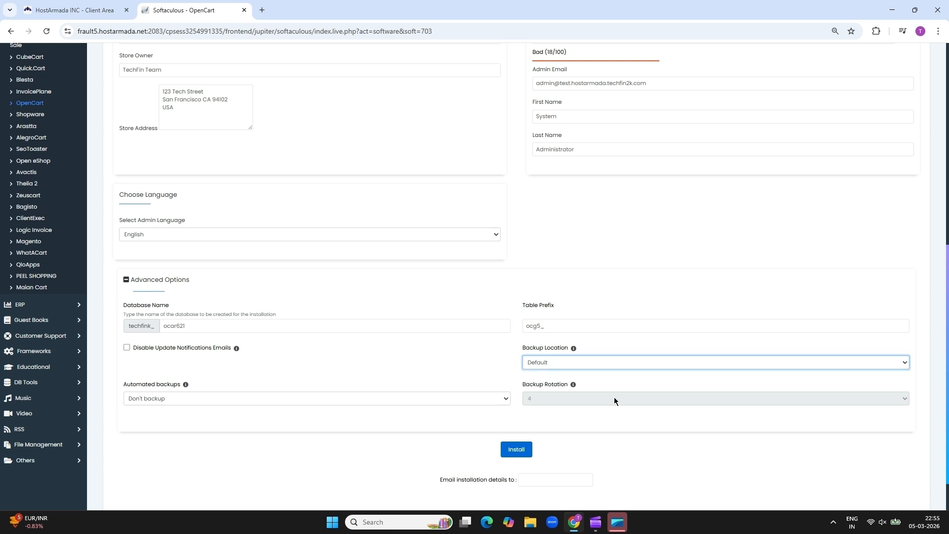
pyautogui.click(220, 399)
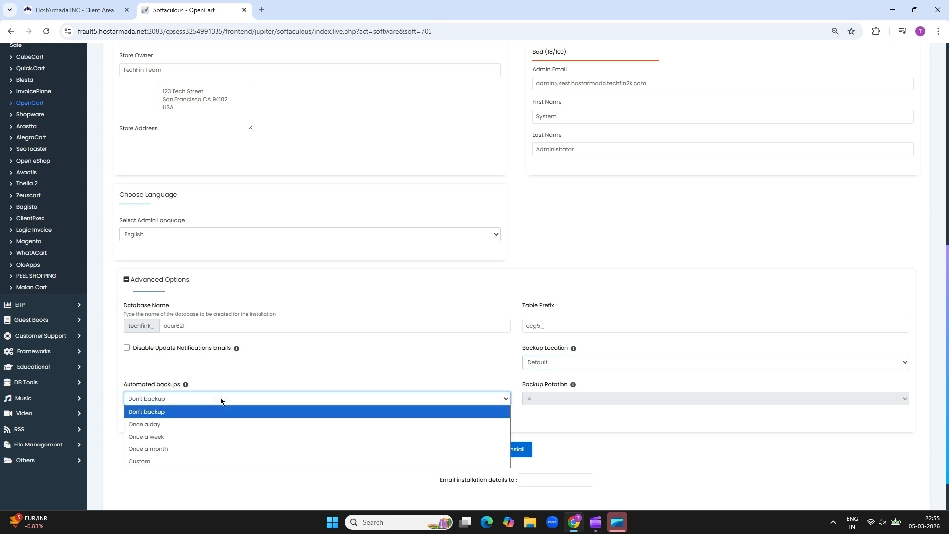
pyautogui.click(176, 425)
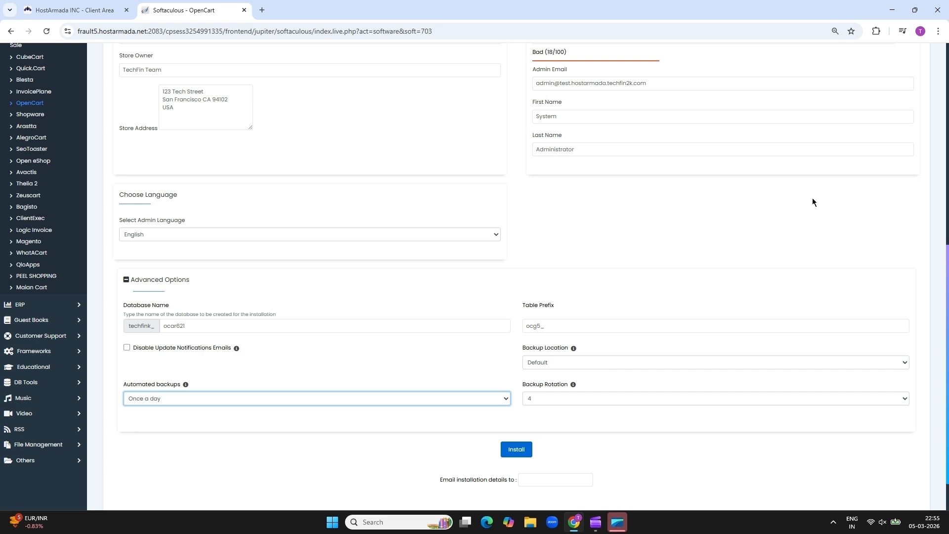
# Set the admin username to Storemanager, a new admin password, and the store's orders e-mail
pyautogui.moveTo(948, 303); pyautogui.dragTo(948, 102)
pyautogui.doubleClick(565, 399)
pyautogui.write('Storemanager')
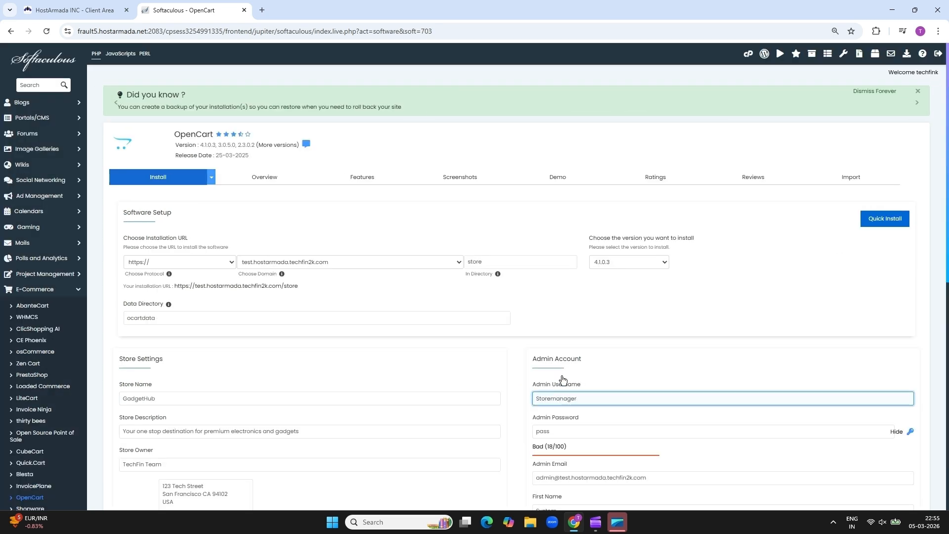
pyautogui.doubleClick(564, 430)
pyautogui.write('••••••')
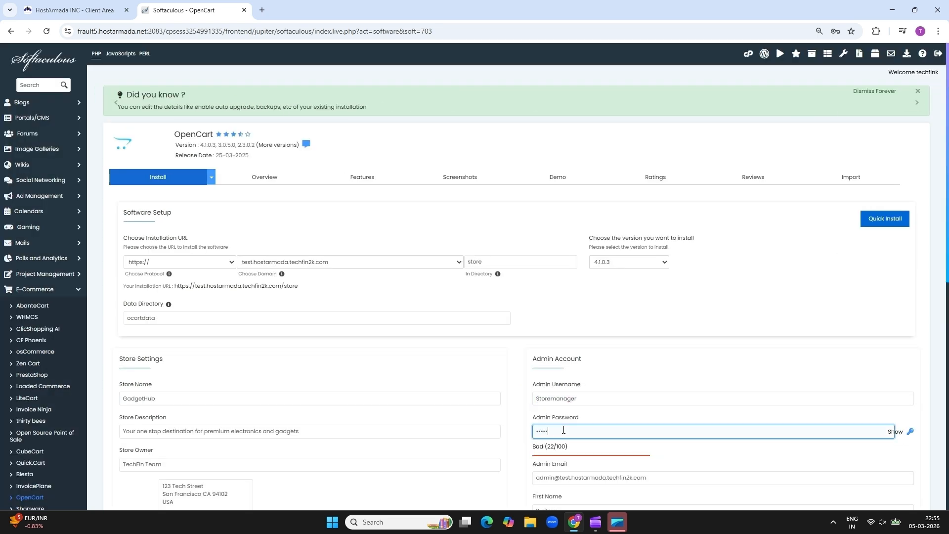
pyautogui.write('••')
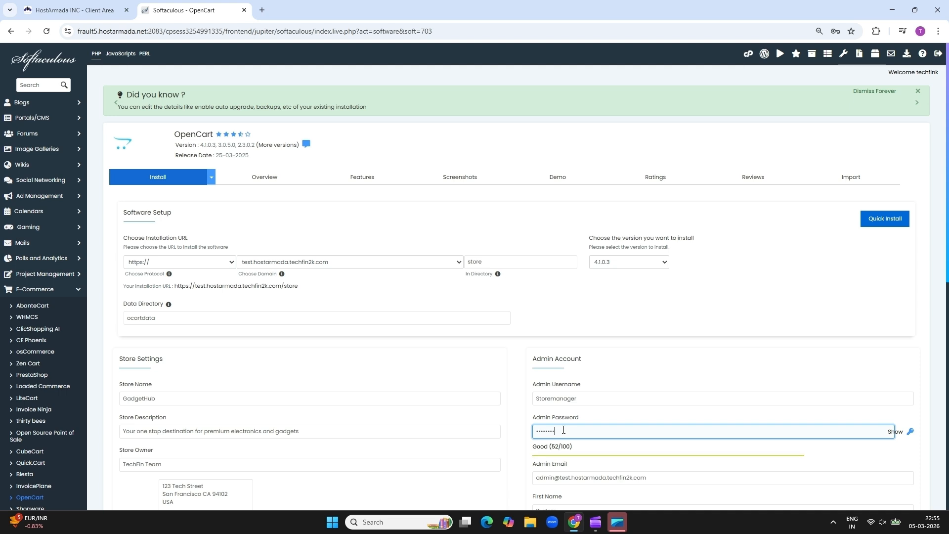
pyautogui.tripleClick(652, 480)
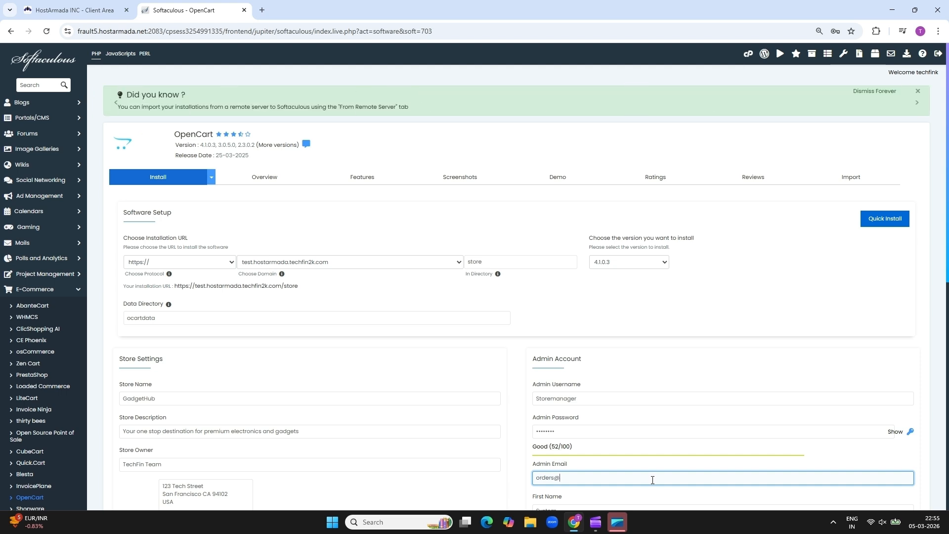
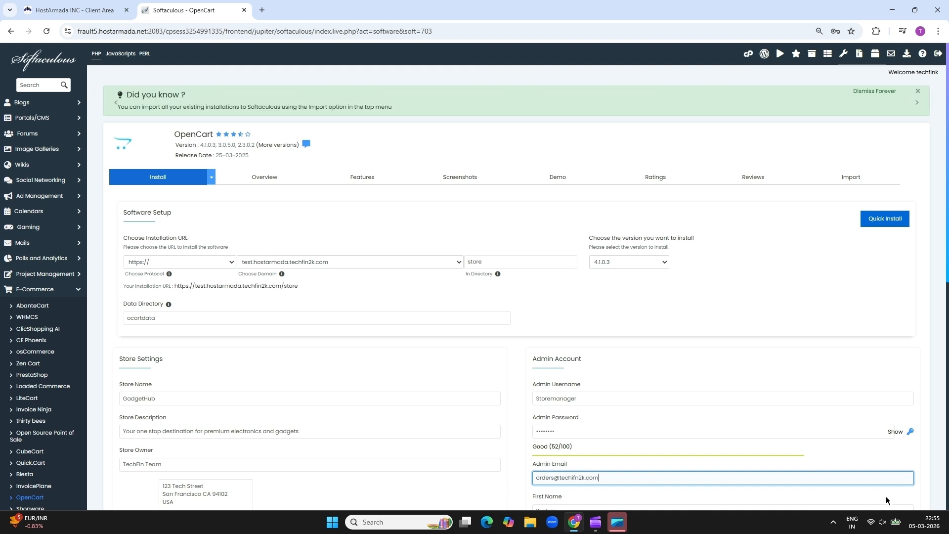
pyautogui.click(946, 441)
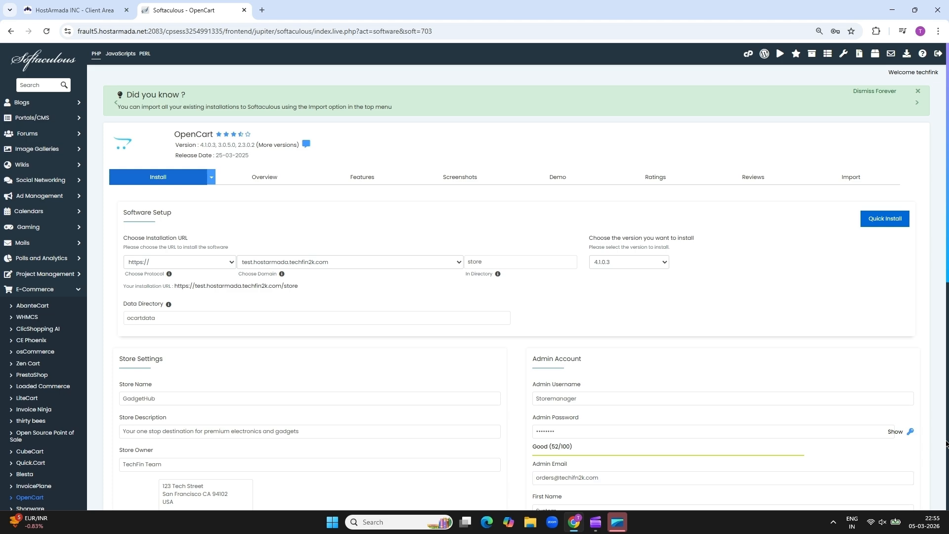
# Fill in the admin first and last name and start the OpenCart installation
pyautogui.scroll(-8, 946, 424)
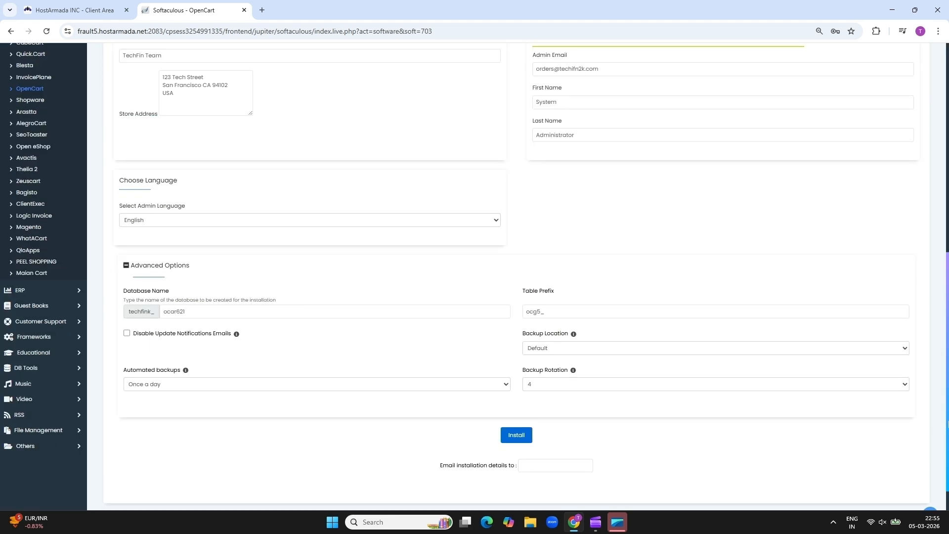
pyautogui.doubleClick(588, 103)
pyautogui.write('techifn')
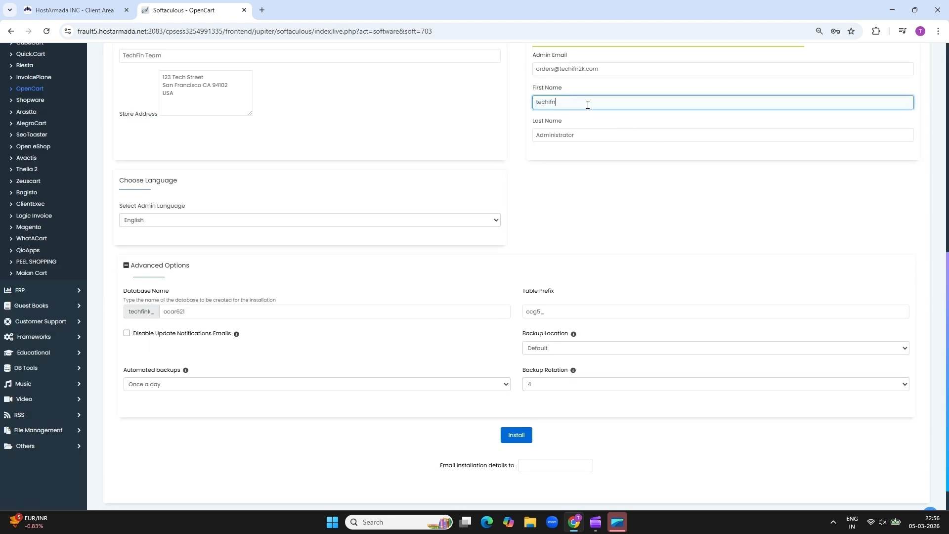
pyautogui.doubleClick(581, 140)
pyautogui.write('team')
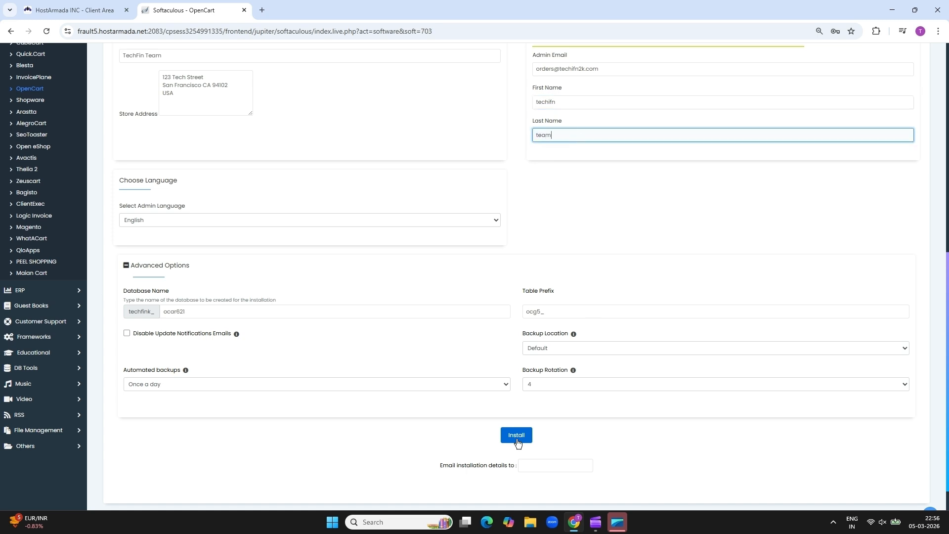
pyautogui.click(516, 435)
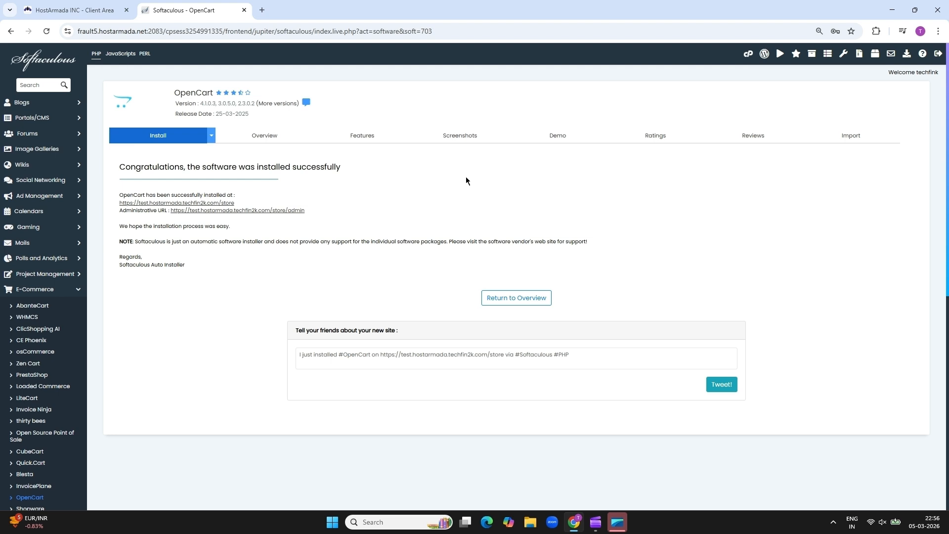
# Open the new storefront, advance its slideshow and scroll down to the featured products
pyautogui.click(207, 203)
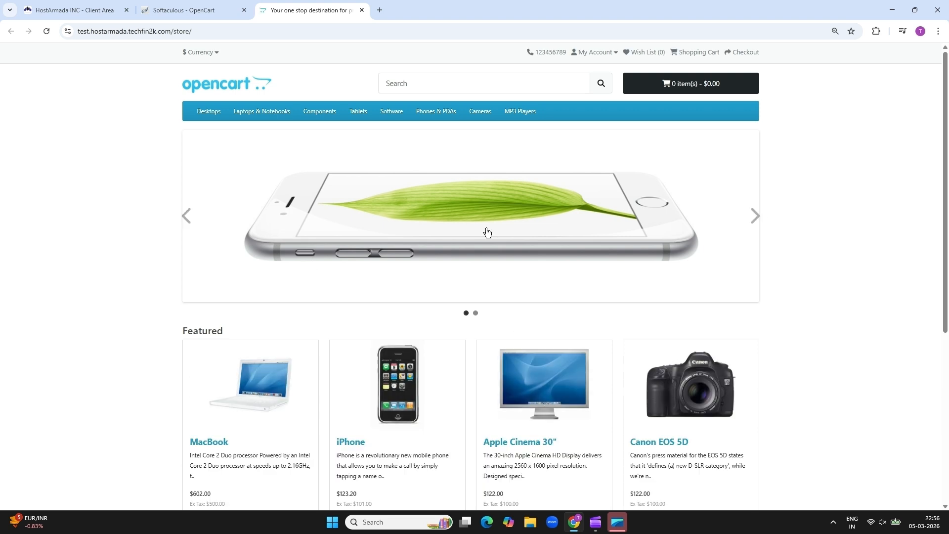
pyautogui.click(758, 218)
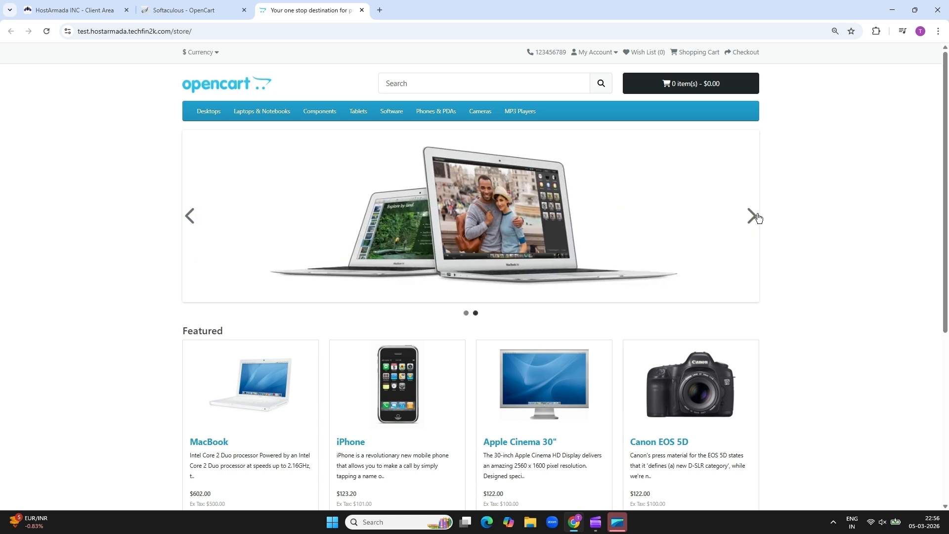
pyautogui.scroll(-3, 618, 415)
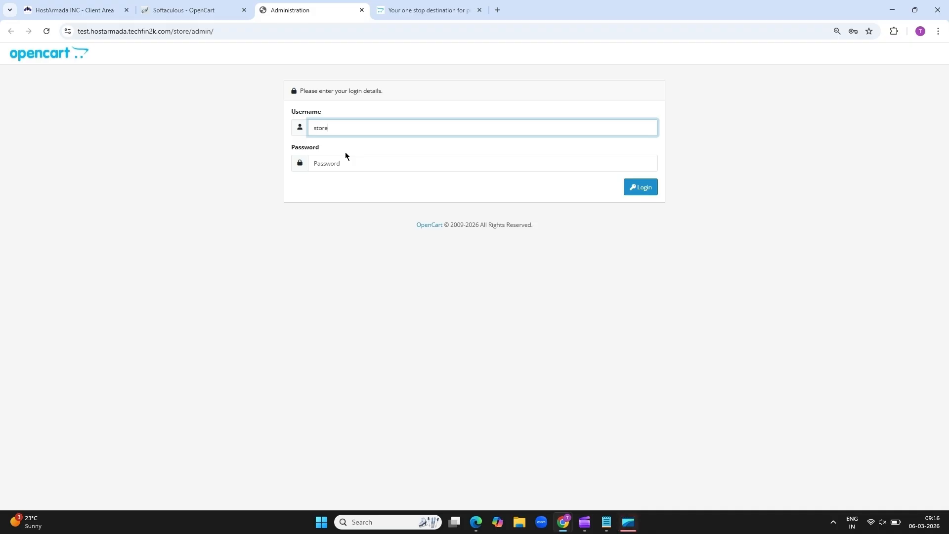
# Log in to the admin panel as manager and dismiss the security notice
pyautogui.write('manager')
pyautogui.click(327, 164)
pyautogui.write('••')
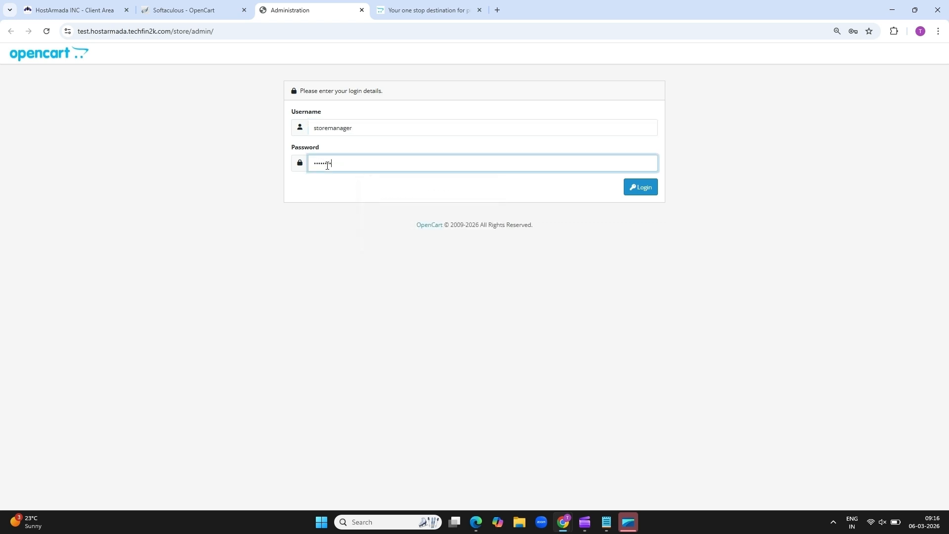
pyautogui.click(652, 189)
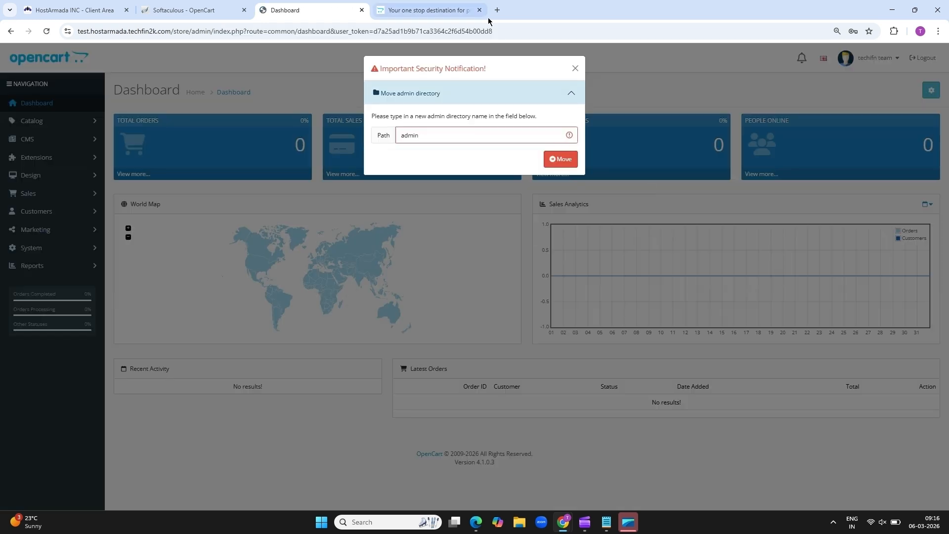
pyautogui.click(575, 69)
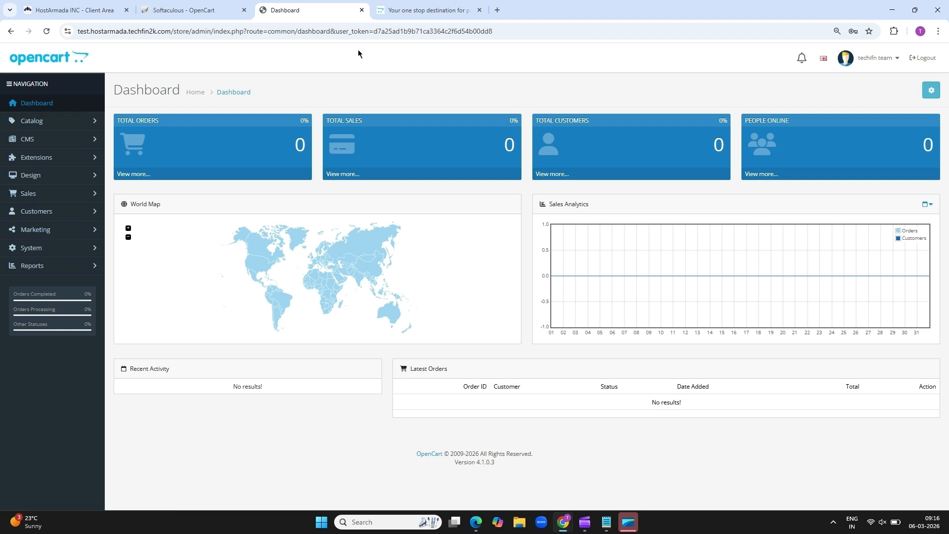
# Reload the storefront tab, then return to the admin Dashboard
pyautogui.click(411, 6)
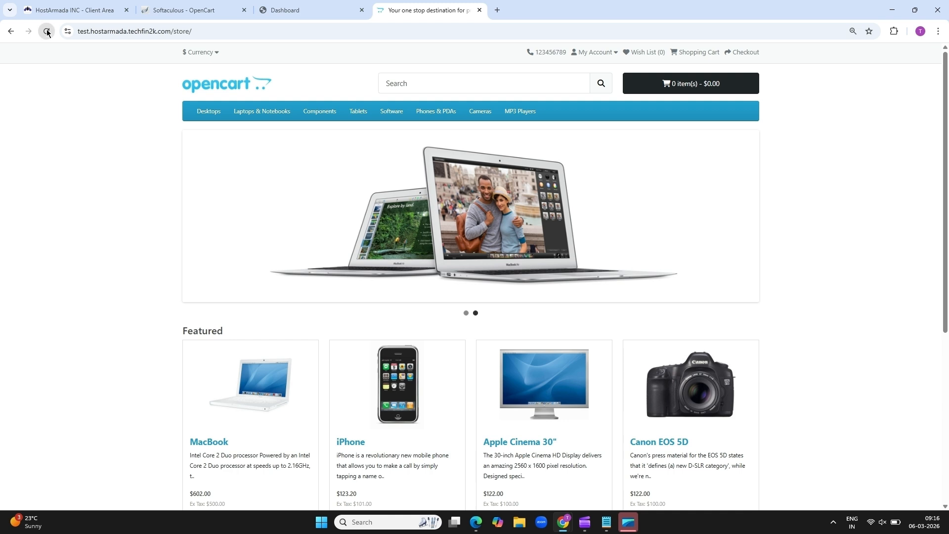
pyautogui.click(47, 32)
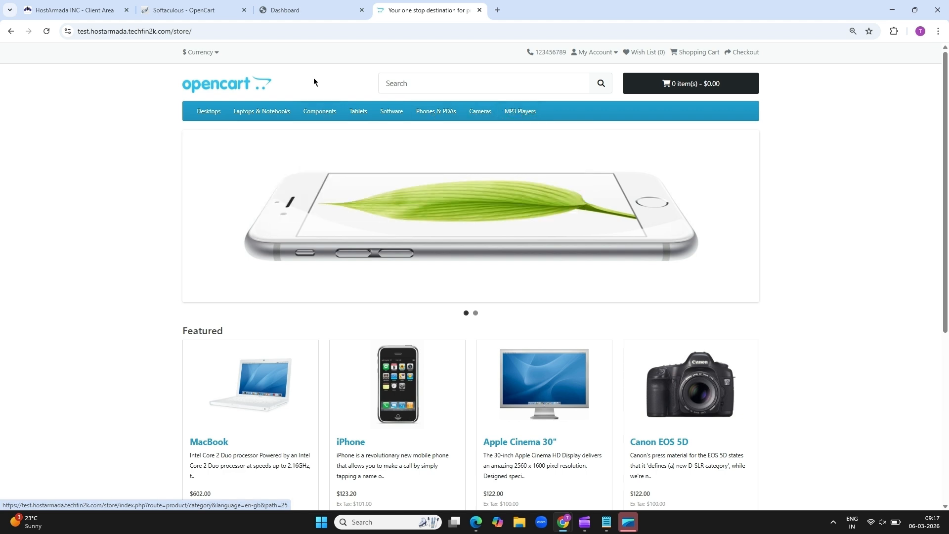
pyautogui.click(294, 13)
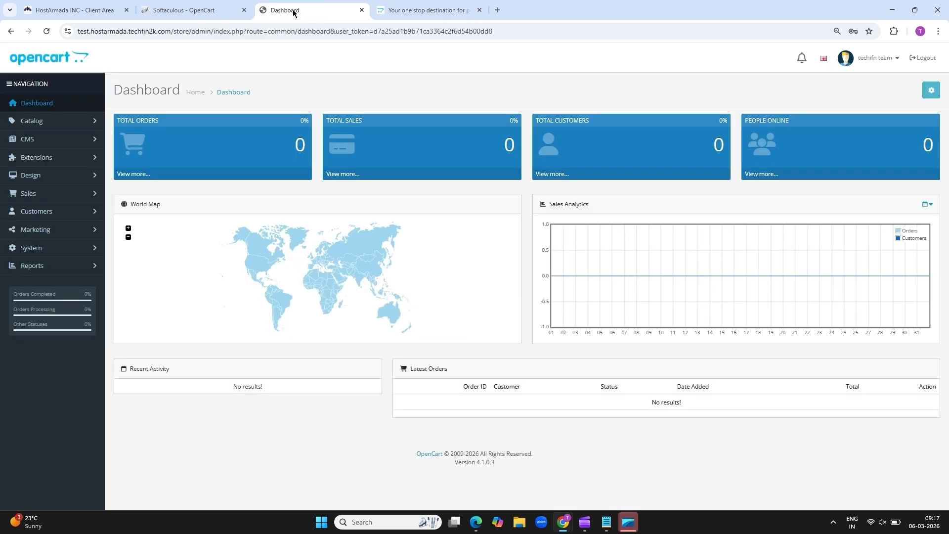
# Go to Catalog > Categories, page to the last page, and edit Phones & PDAs
pyautogui.click(50, 124)
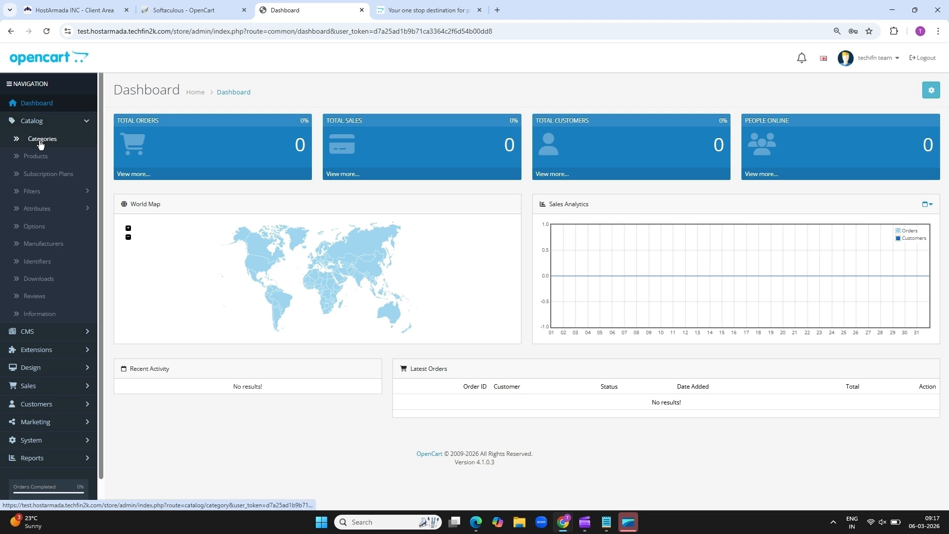
pyautogui.click(41, 142)
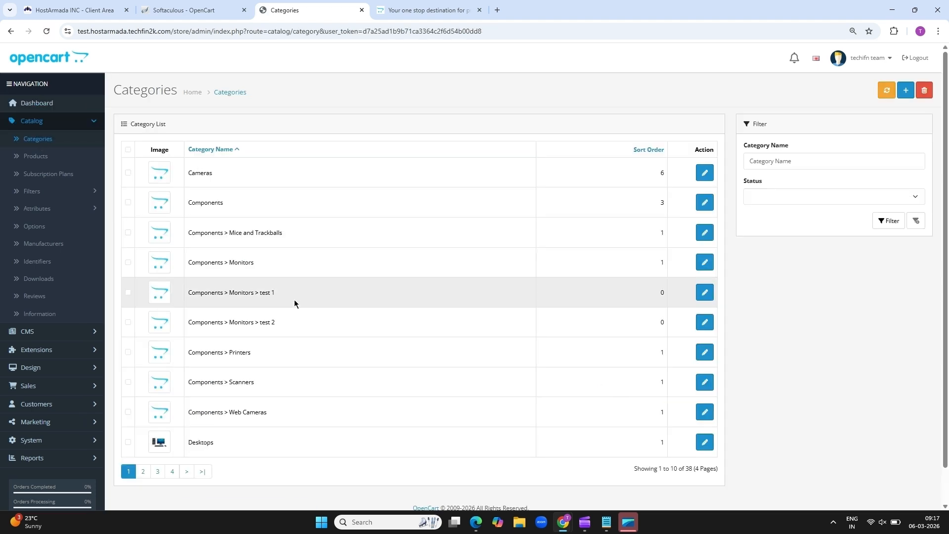
pyautogui.click(157, 472)
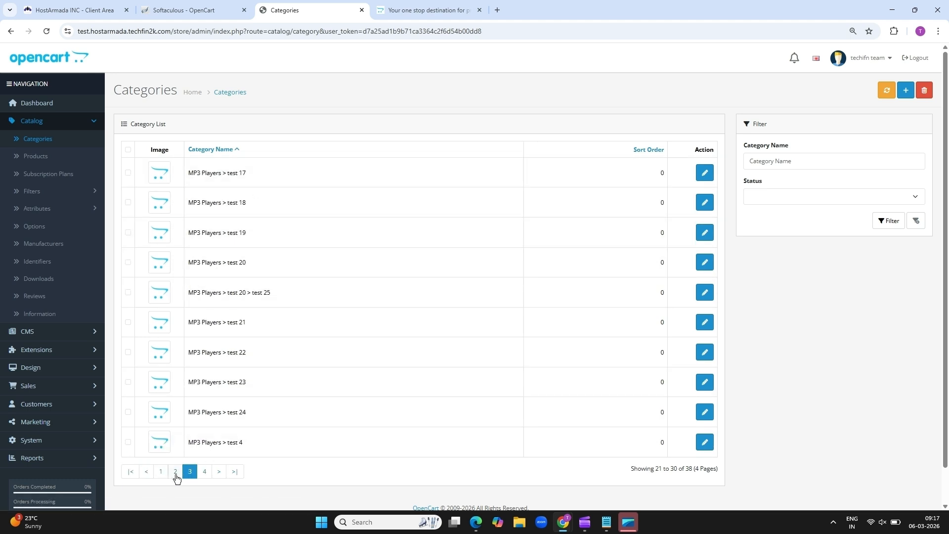
pyautogui.click(176, 476)
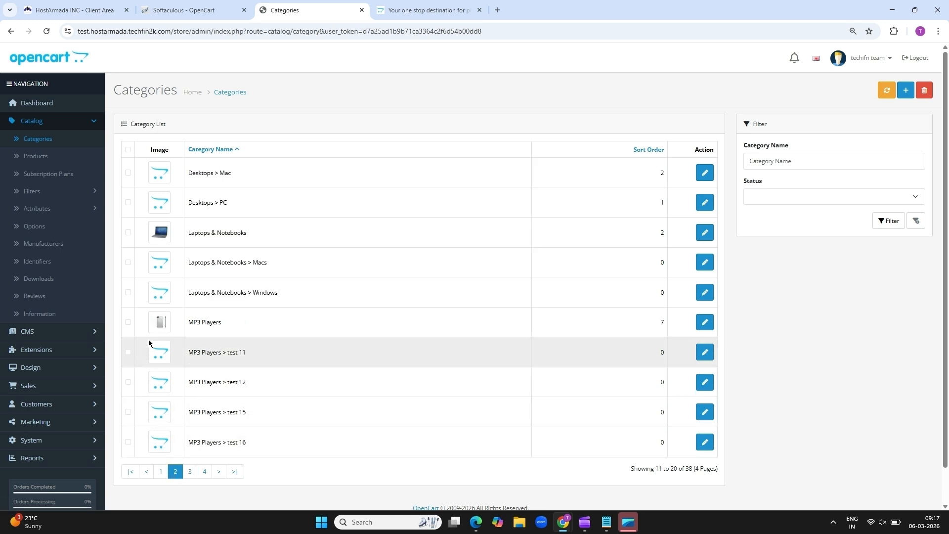
pyautogui.click(204, 471)
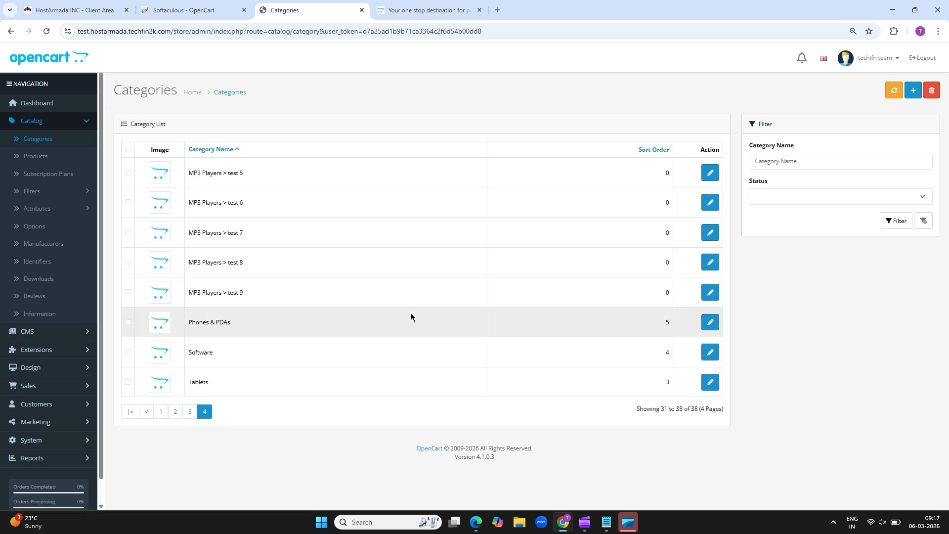
pyautogui.click(711, 323)
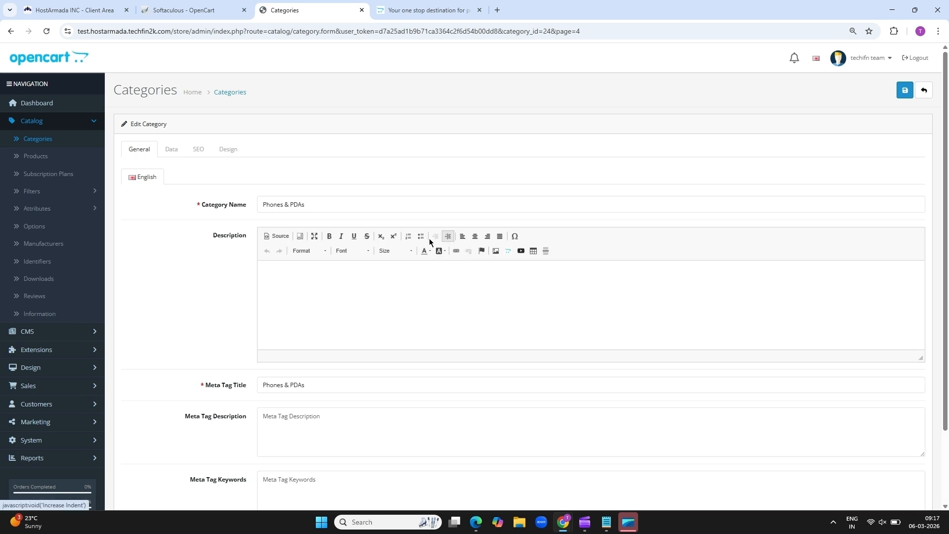
# Rename Phones & PDAs to Mobile Phones, including its meta title, save, and go back to the category list
pyautogui.tripleClick(314, 206)
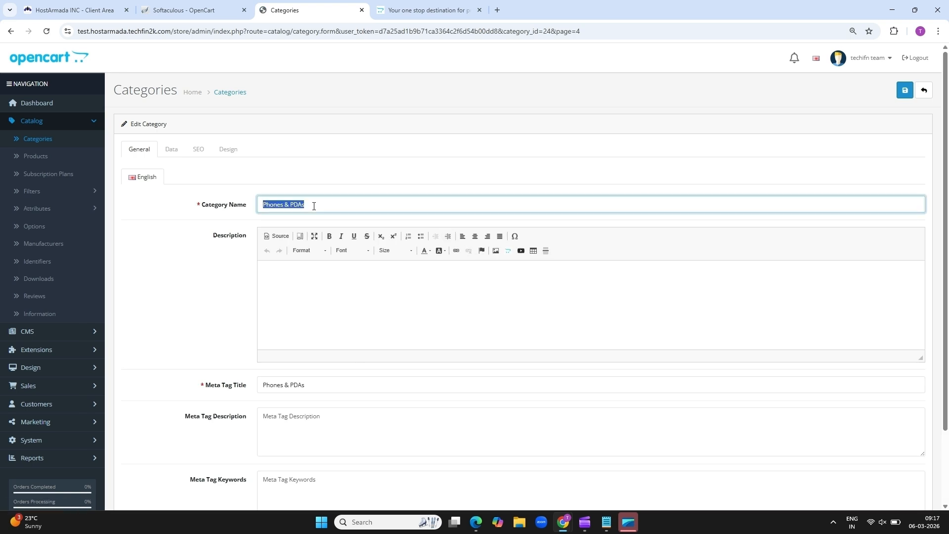
pyautogui.write('Mobile Phones')
pyautogui.tripleClick(319, 202)
pyautogui.hotkey('ctrl', 'c')
pyautogui.tripleClick(313, 388)
pyautogui.hotkey('ctrl', 'v')
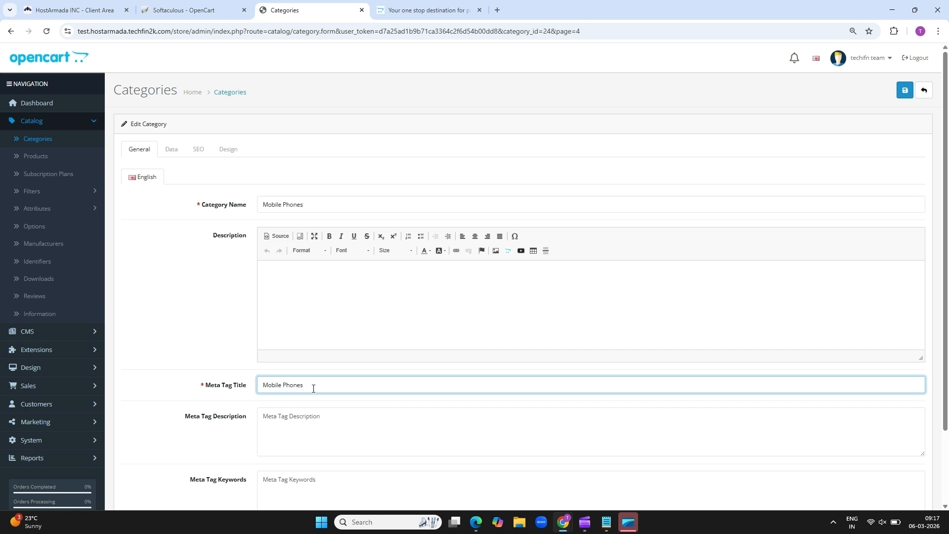
pyautogui.click(905, 94)
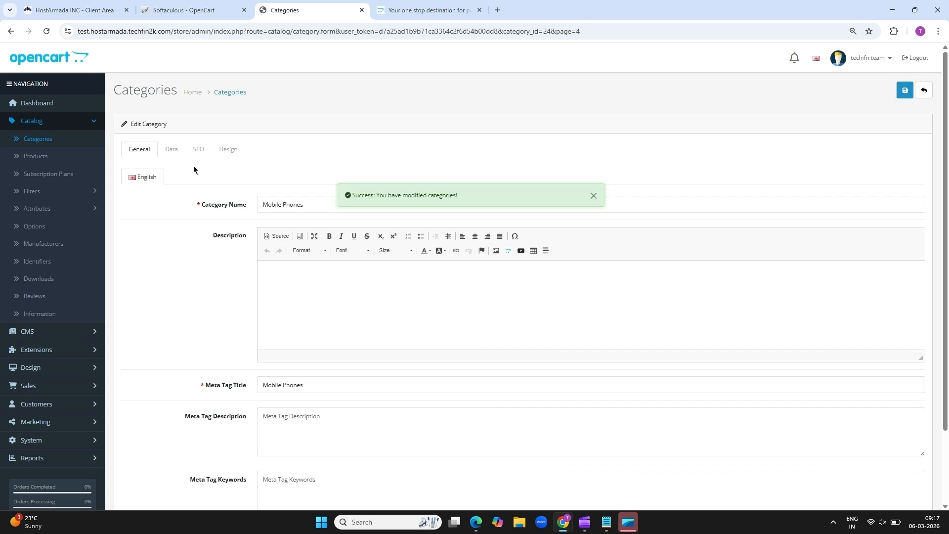
pyautogui.click(229, 92)
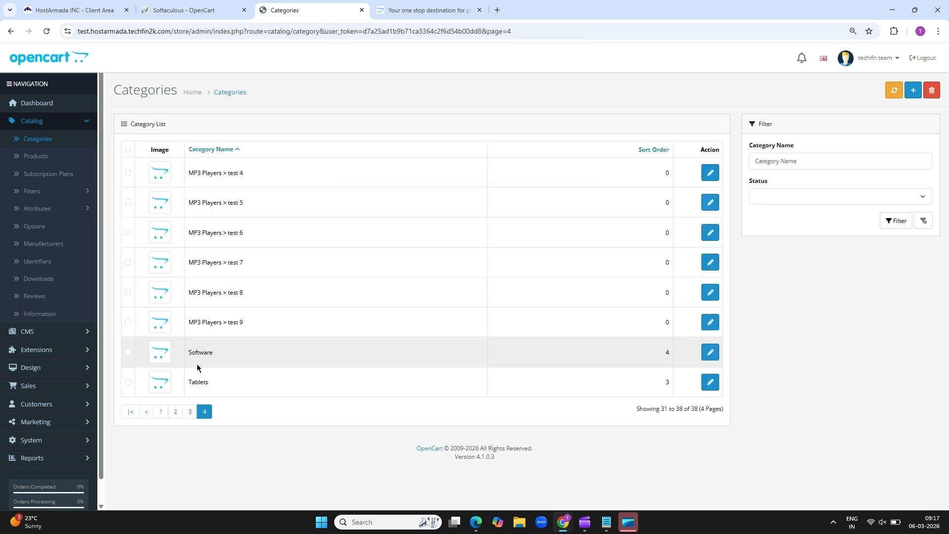
pyautogui.click(189, 412)
# On page 2, rename MP3 Players to 'Audio & Headphones' with description 'Genuine Audio and headphones'
pyautogui.click(175, 471)
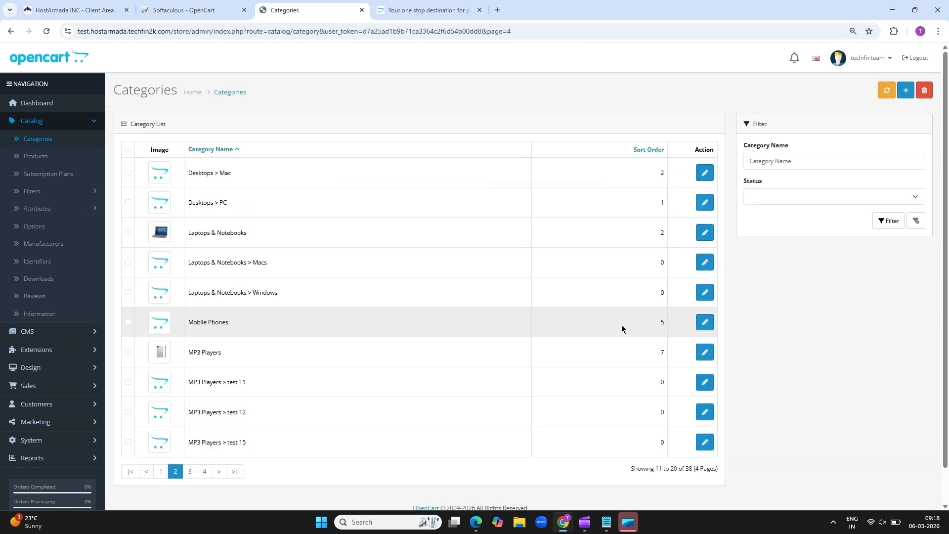
pyautogui.click(705, 352)
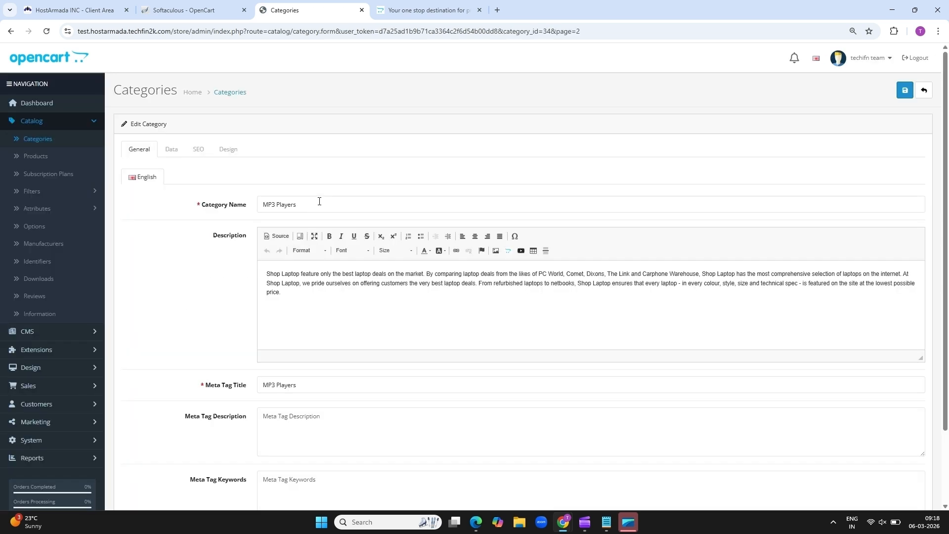
pyautogui.tripleClick(317, 201)
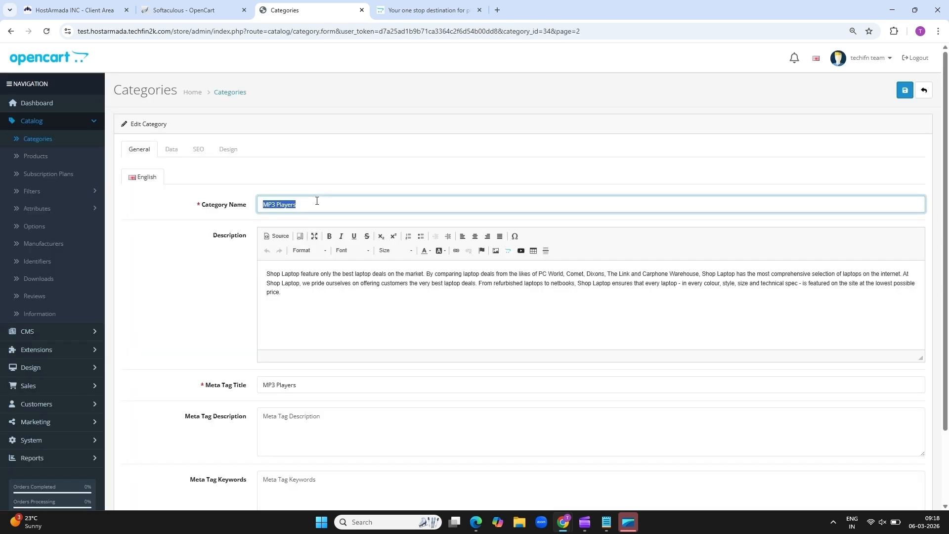
pyautogui.write('Audio & Headphones')
pyautogui.tripleClick(331, 301)
pyautogui.write('Genuine Audio and headphones')
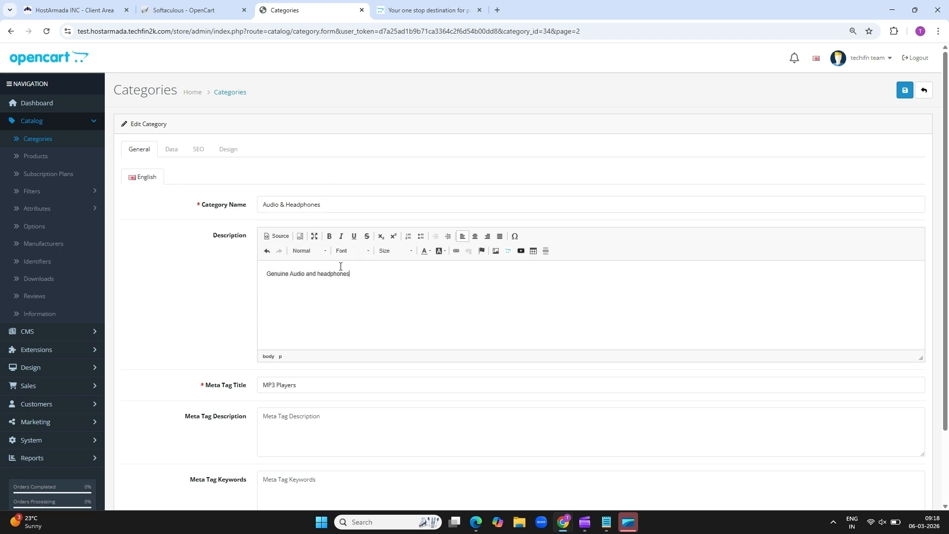
# Copy 'Audio & Headphones' into the Meta Tag Title and save the category
pyautogui.tripleClick(331, 204)
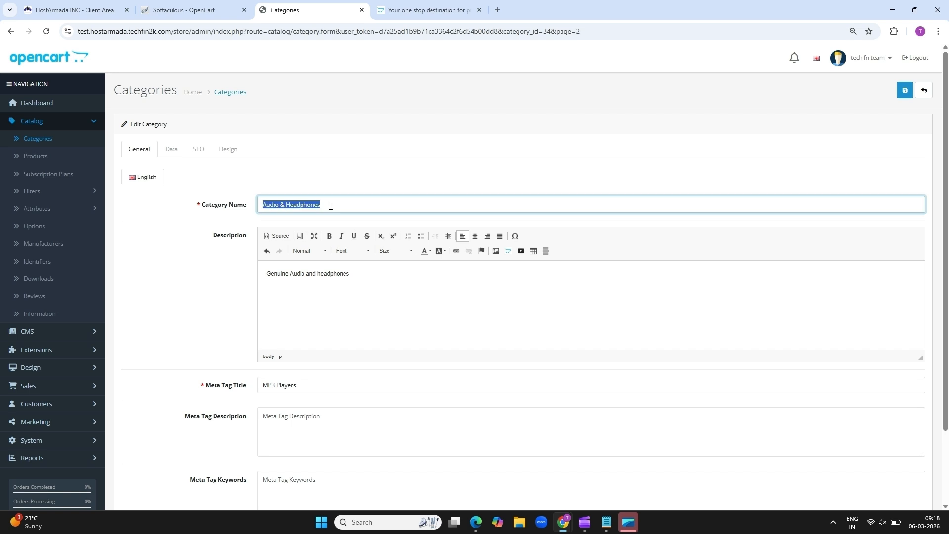
pyautogui.hotkey('ctrl', 'c')
pyautogui.tripleClick(310, 385)
pyautogui.hotkey('ctrl', 'v')
pyautogui.click(906, 94)
# Reload the storefront and open the Audio & Headphones category from its menu
pyautogui.hotkey('ctrl', 'Tab')
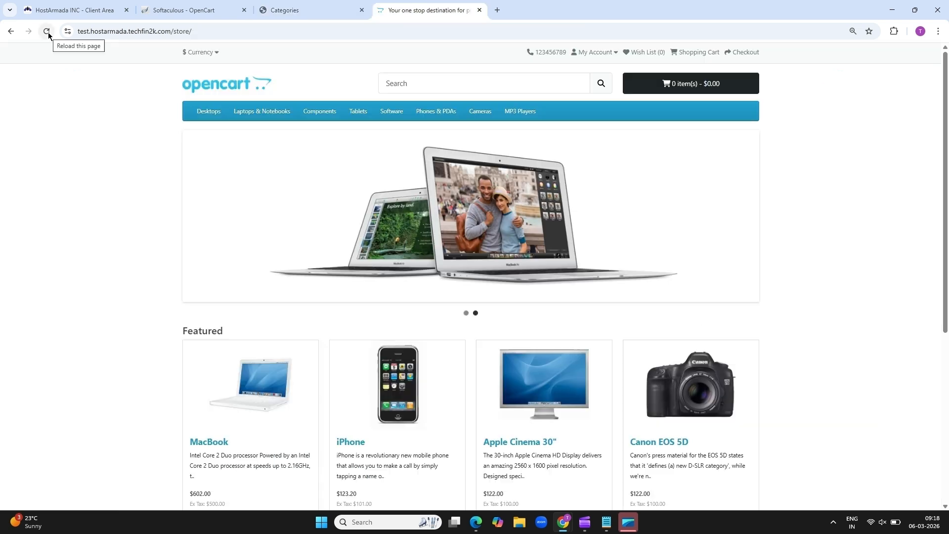
pyautogui.click(46, 31)
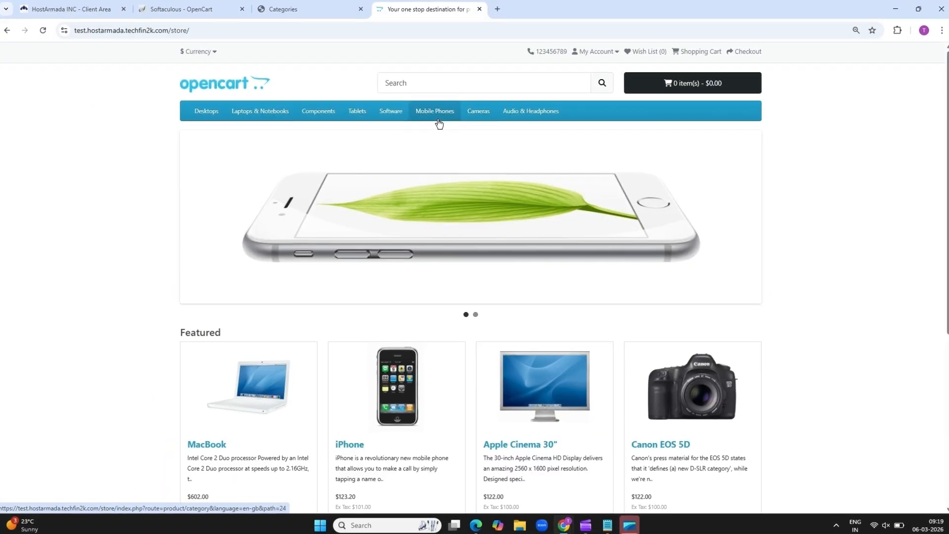
pyautogui.click(573, 117)
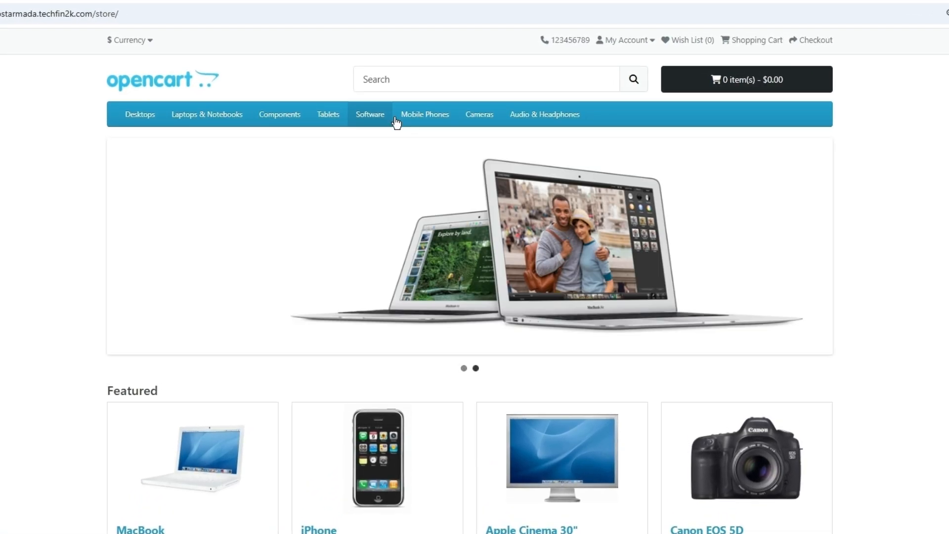
pyautogui.moveTo(273, 110)
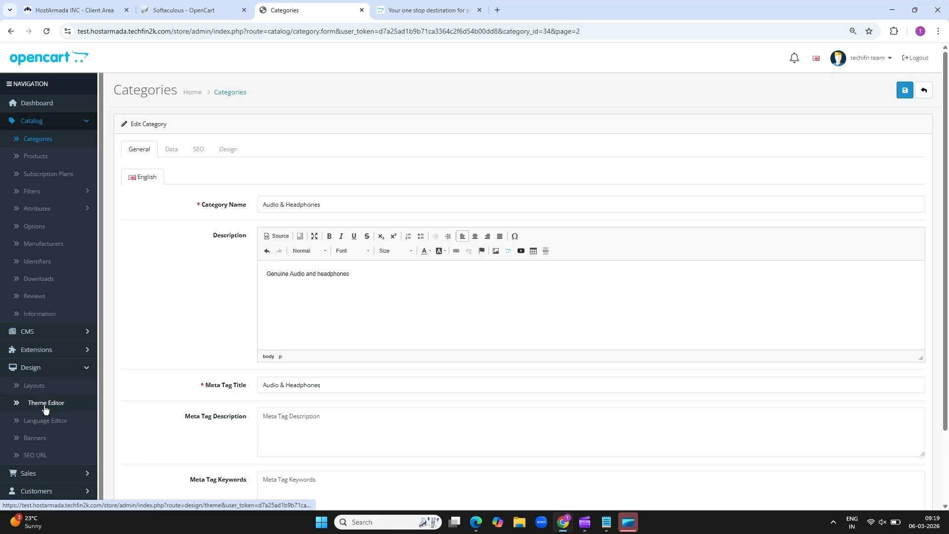
# Add a Theme Editor override for the Default store using the common/header template
pyautogui.click(45, 408)
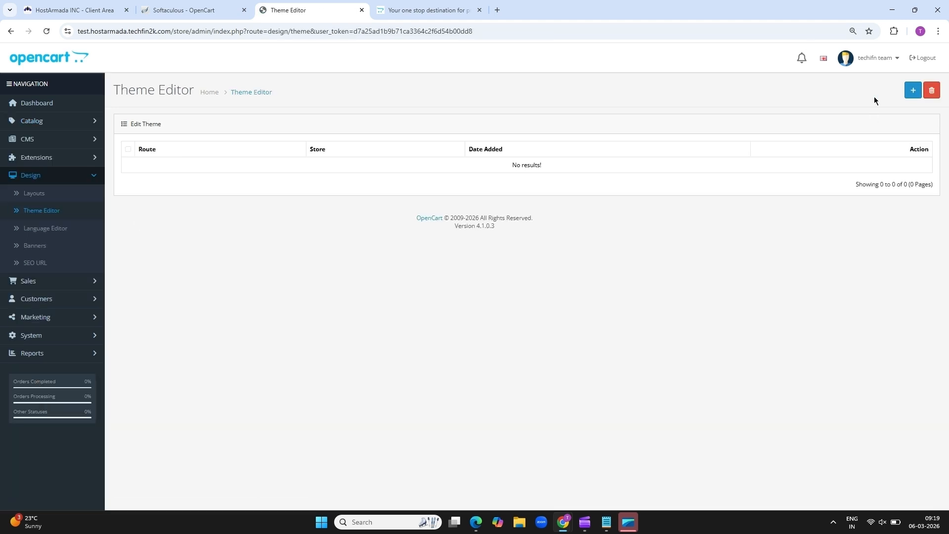
pyautogui.click(913, 90)
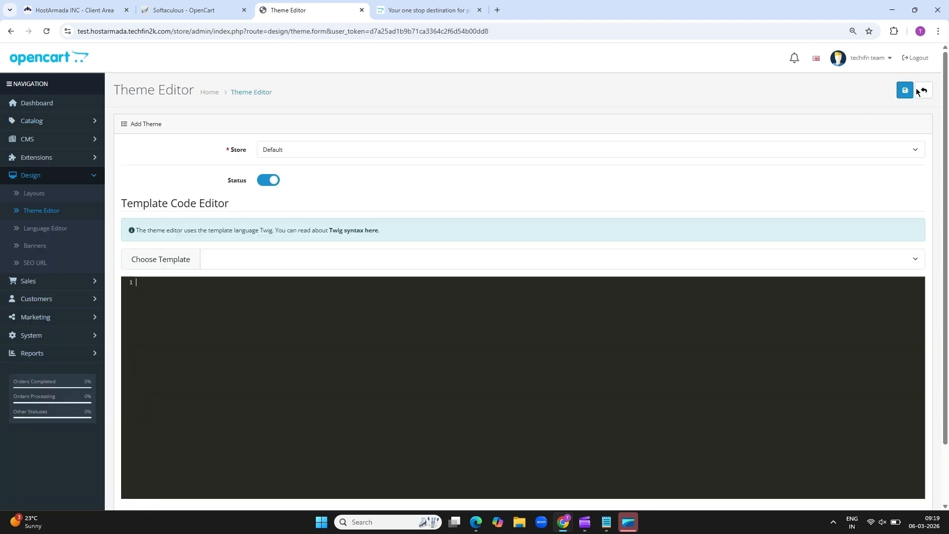
pyautogui.click(805, 149)
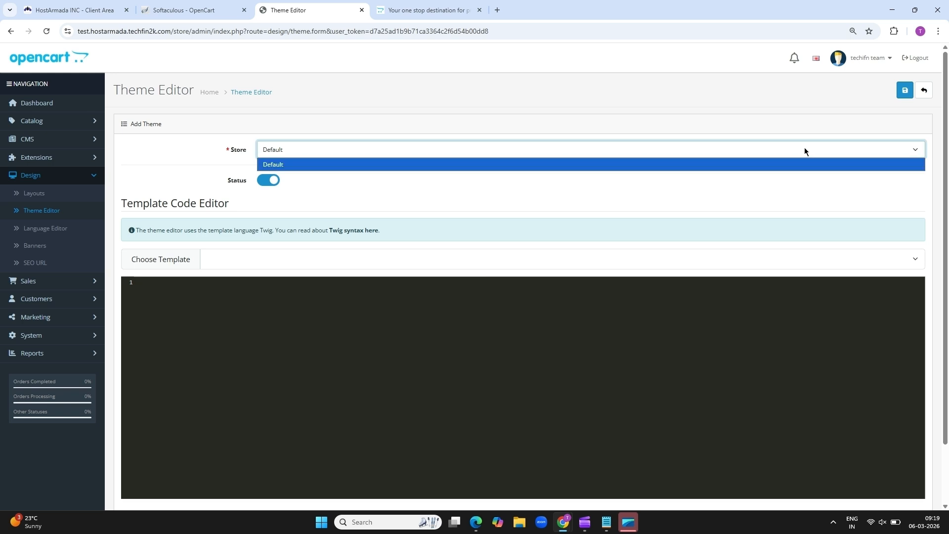
pyautogui.click(849, 151)
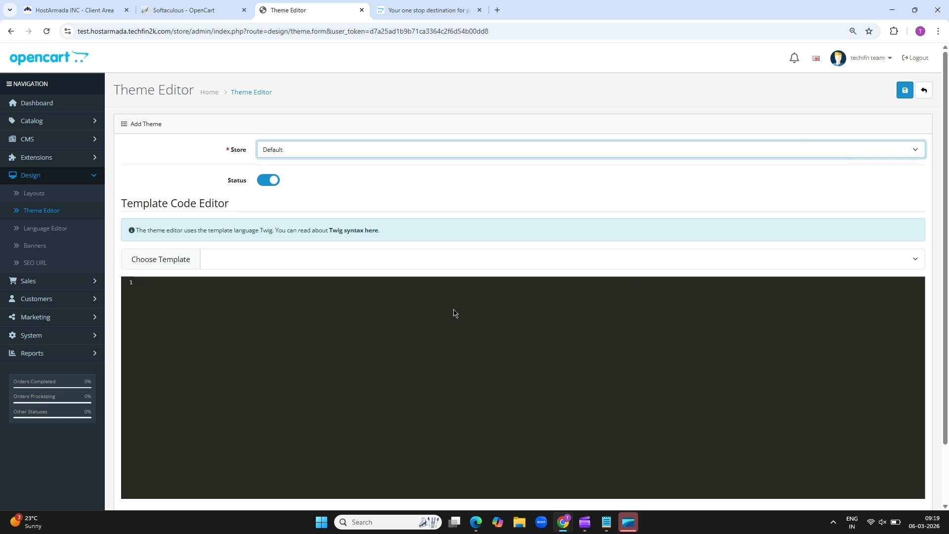
pyautogui.click(450, 259)
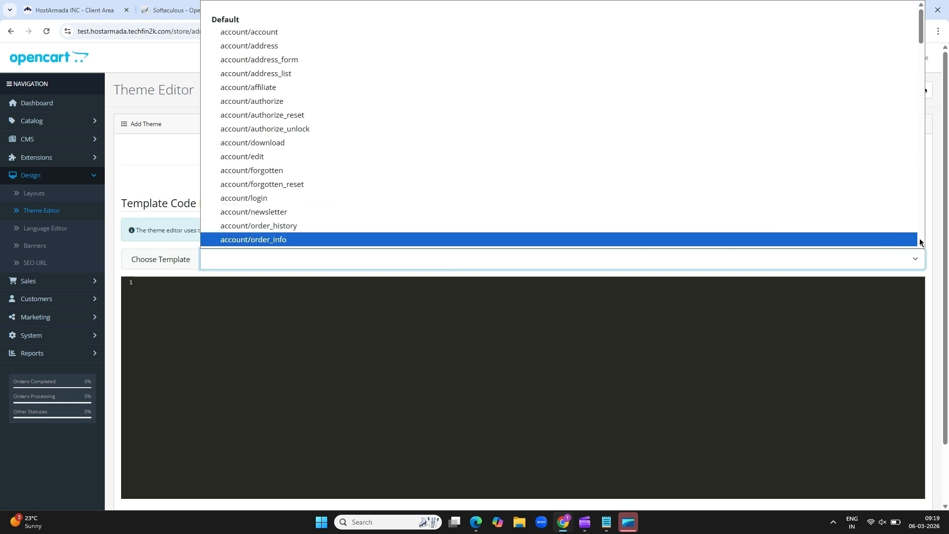
pyautogui.scroll(-5, 920, 242)
pyautogui.scroll(-5, 921, 242)
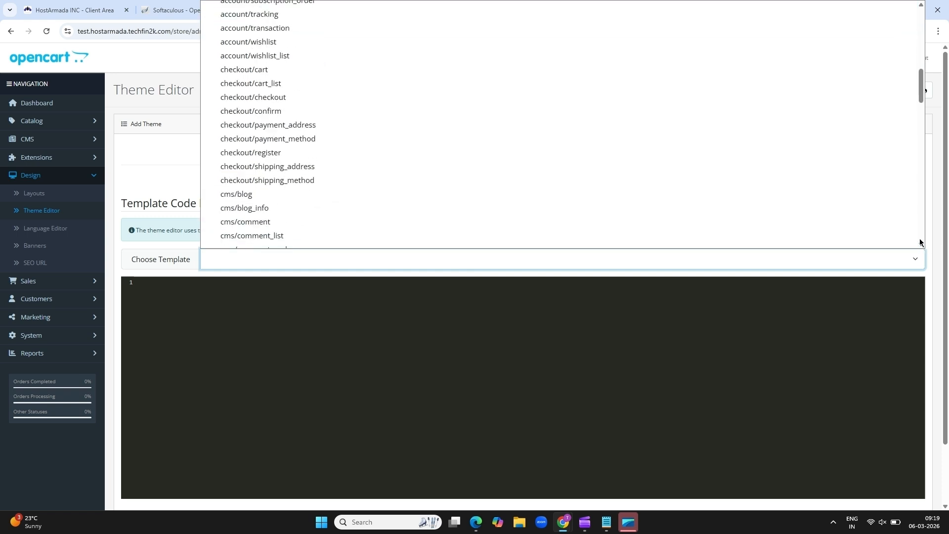
pyautogui.scroll(-5, 921, 243)
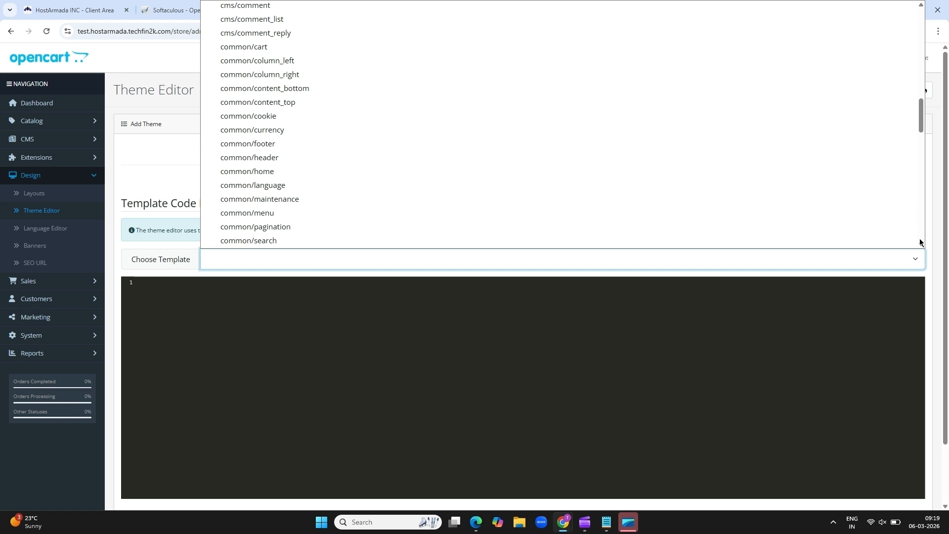
pyautogui.click(276, 158)
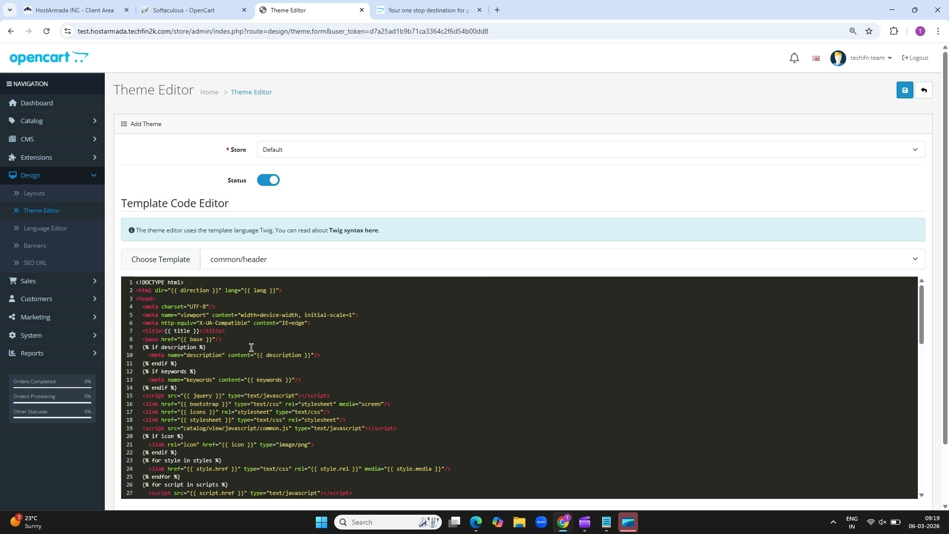
# In Notepad, select and copy all the CSS text from CSS code.txt, then return to Chrome
pyautogui.hotkey('alt', 'Tab')
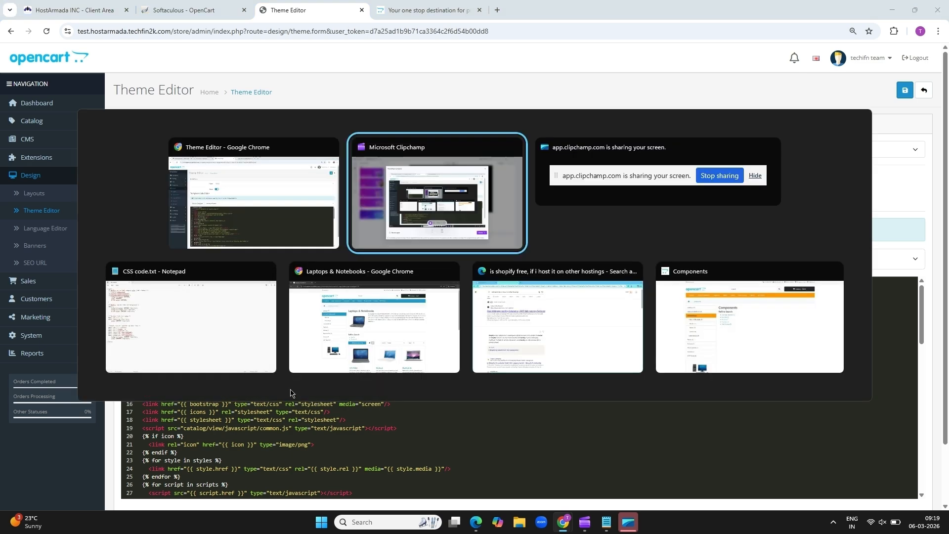
pyautogui.hotkey('alt', 'Tab')
pyautogui.hotkey('alt', 'Tab')
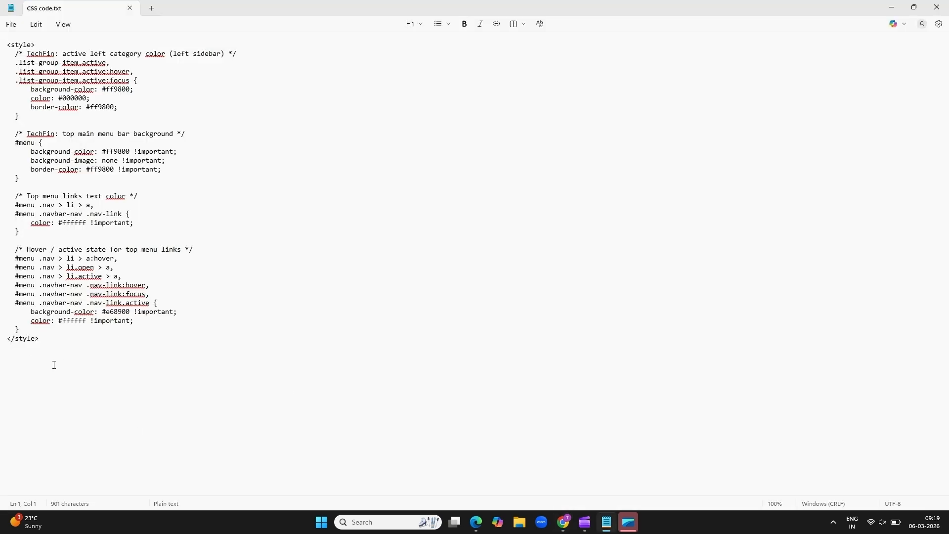
pyautogui.moveTo(54, 364); pyautogui.dragTo(1, 31)
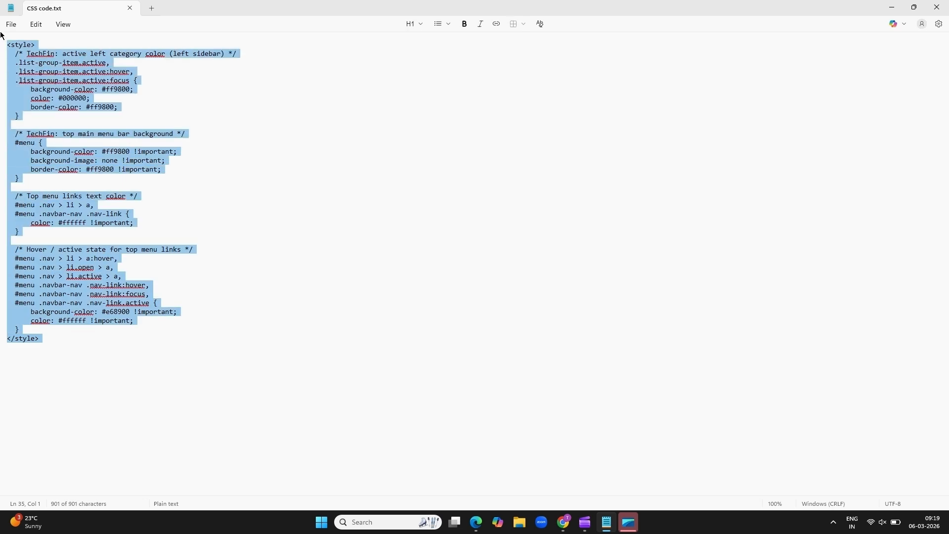
pyautogui.hotkey('alt', 'Tab')
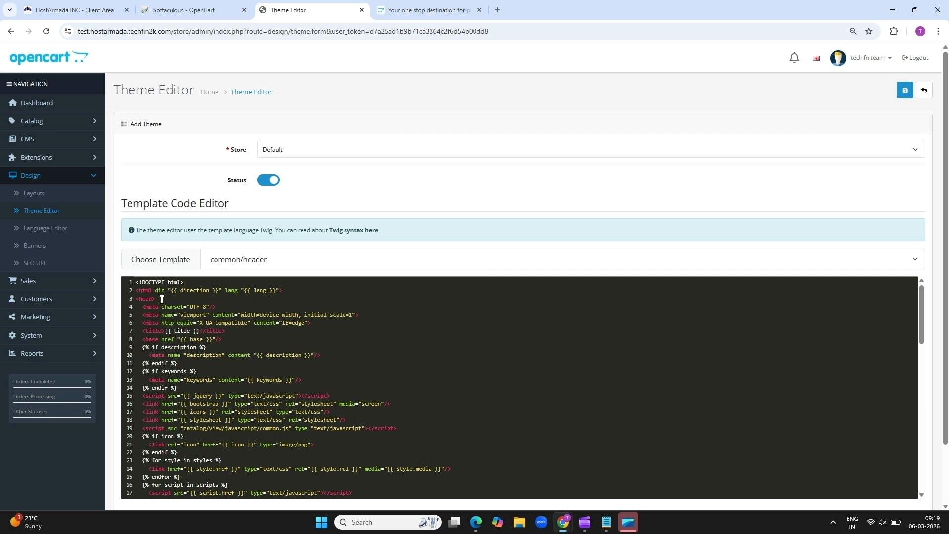
# Paste the CSS block into common/header just before </head>, remove the blank line, and save
pyautogui.click(921, 495)
pyautogui.scroll(-5, 922, 495)
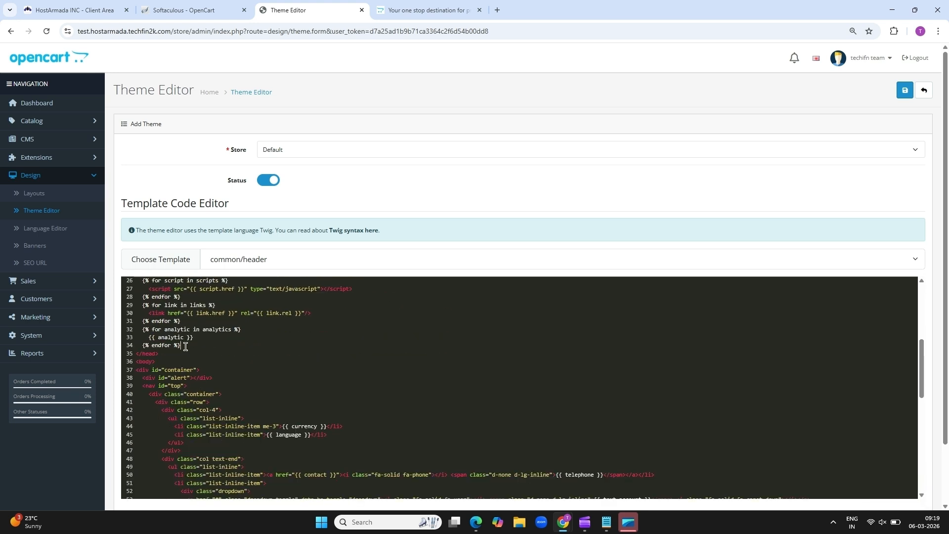
pyautogui.press('Return')
pyautogui.hotkey('ctrl', 'v')
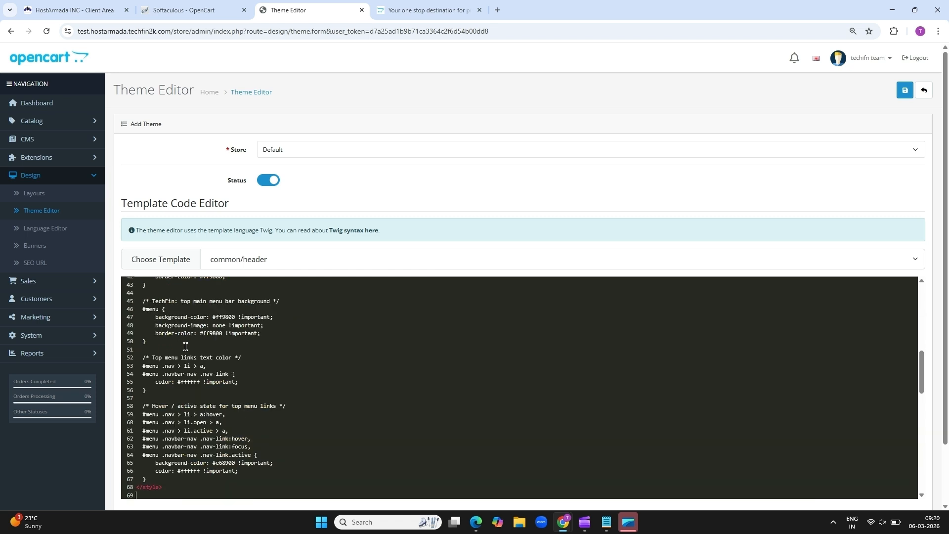
pyautogui.press('BackSpace')
pyautogui.moveTo(200, 333); pyautogui.dragTo(237, 317)
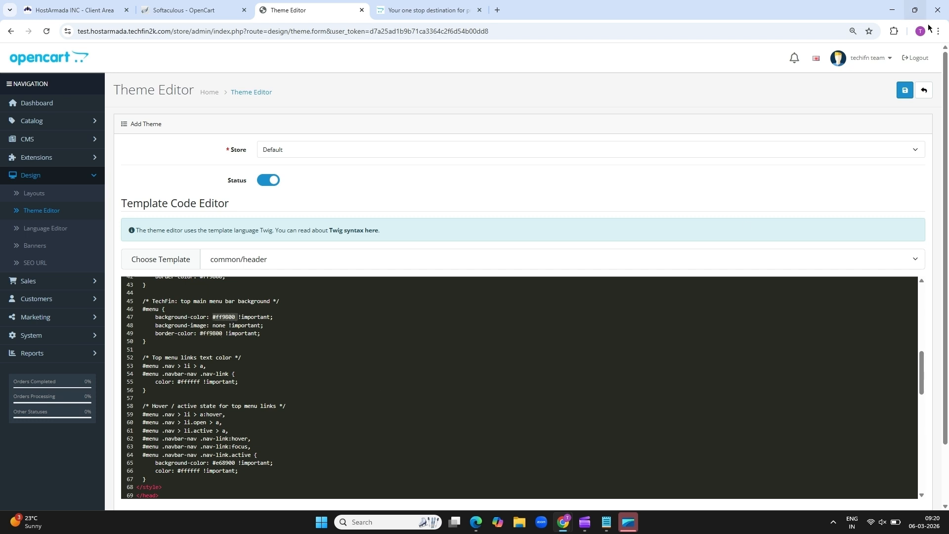
pyautogui.click(905, 90)
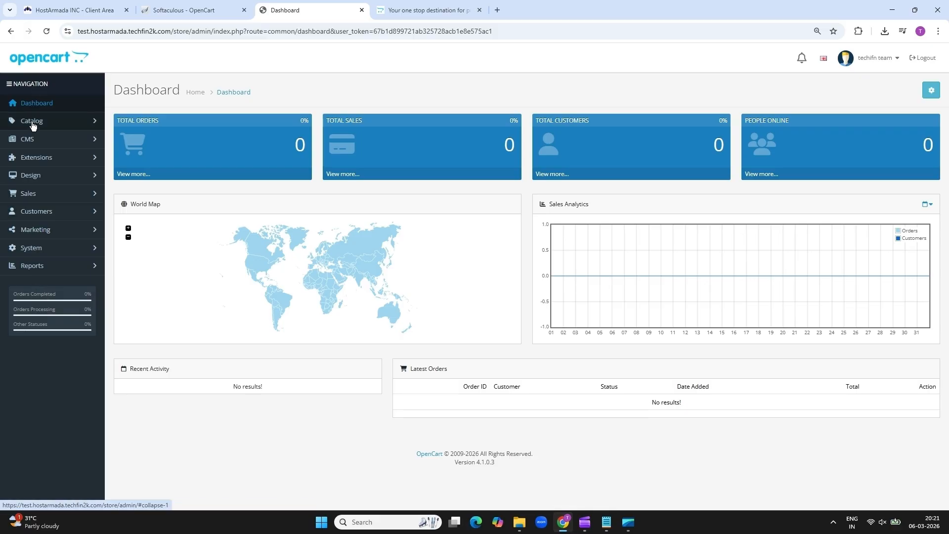
# Start a new product in Catalog > Products named 'Iphone 16 Pro Max'
pyautogui.click(33, 125)
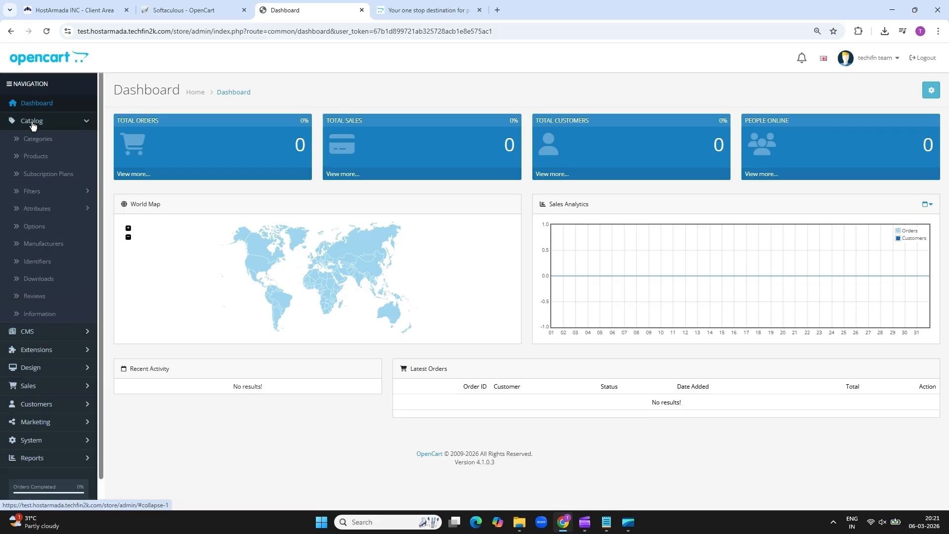
pyautogui.click(37, 157)
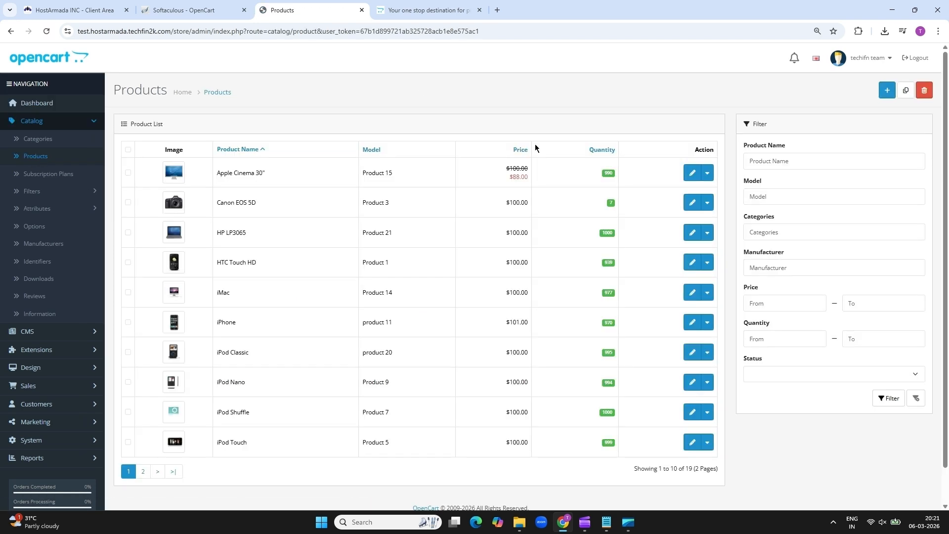
pyautogui.click(887, 91)
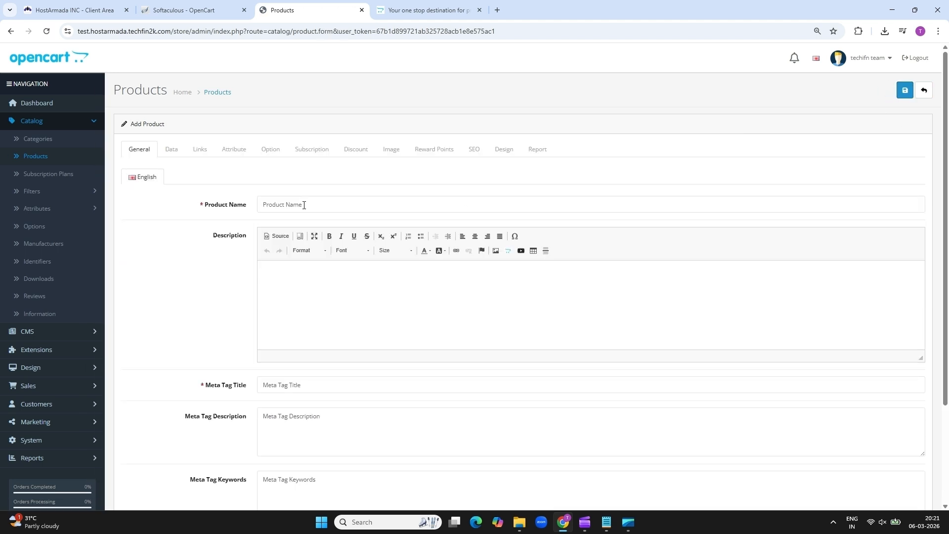
pyautogui.click(304, 206)
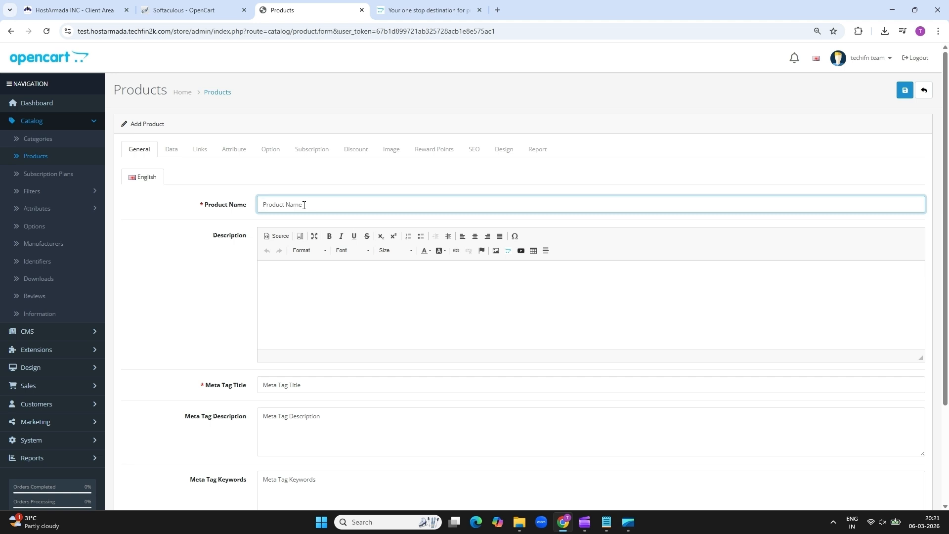
pyautogui.write('Iphone 16 Pro Max')
# Paste the iPhone description copied from Notepad into the product description
pyautogui.click(276, 278)
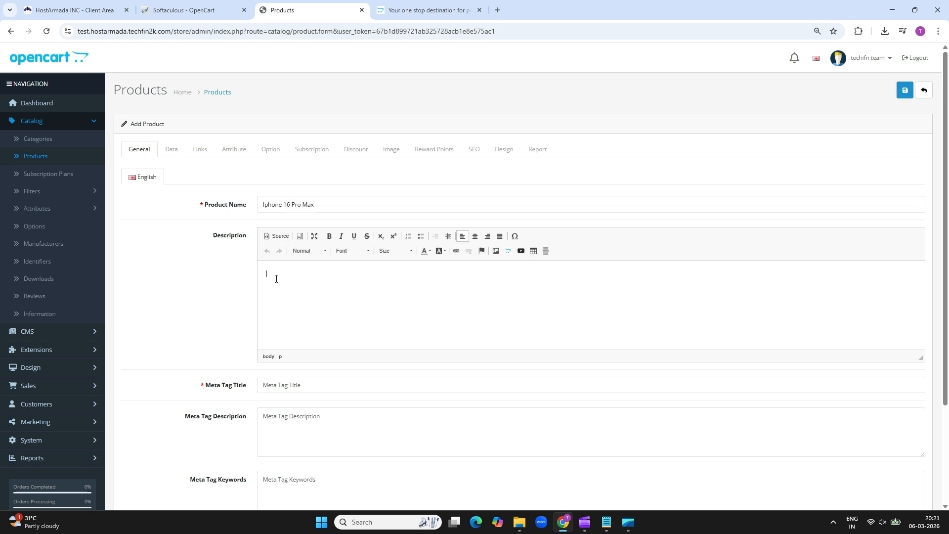
pyautogui.hotkey('alt', 'Tab')
pyautogui.hotkey('alt', 'Tab')
pyautogui.hotkey('alt', 'Tab')
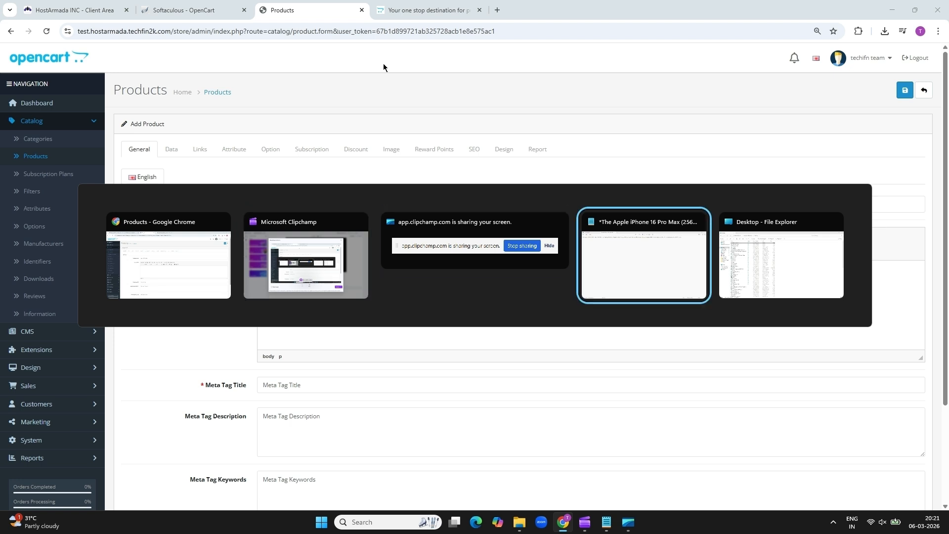
pyautogui.doubleClick(304, 46)
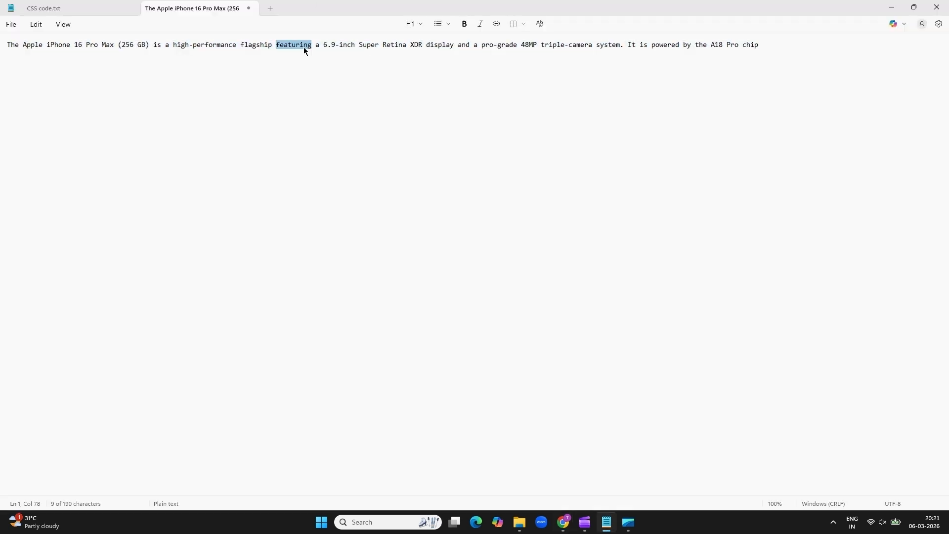
pyautogui.hotkey('ctrl', 'a')
pyautogui.hotkey('ctrl', 'c')
pyautogui.hotkey('alt', 'Tab')
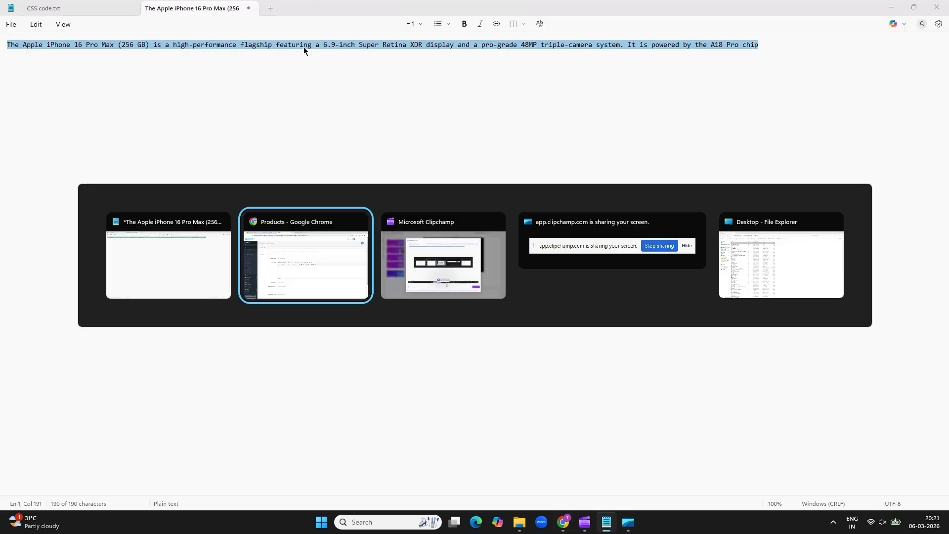
pyautogui.hotkey('ctrl', 'v')
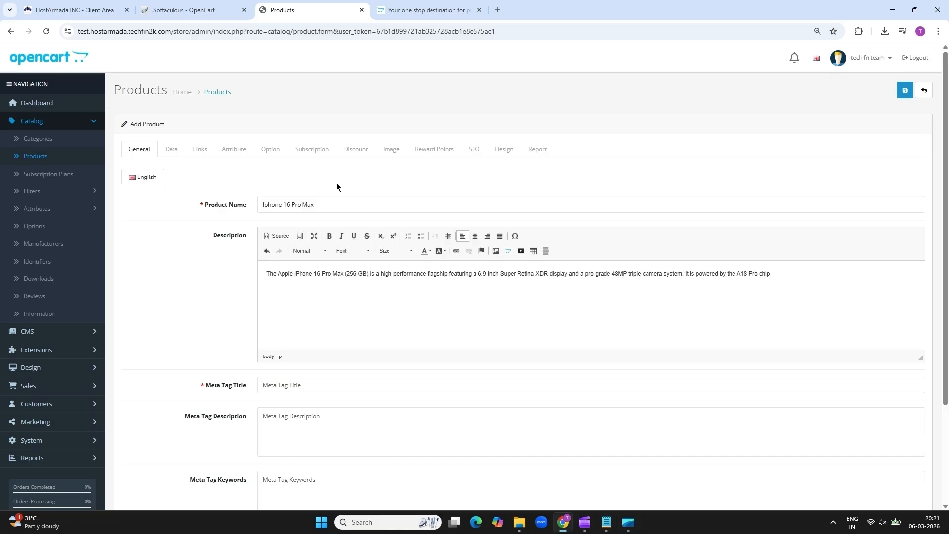
# Copy the product name into the Meta Tag Title field
pyautogui.tripleClick(330, 203)
pyautogui.hotkey('ctrl', 'c')
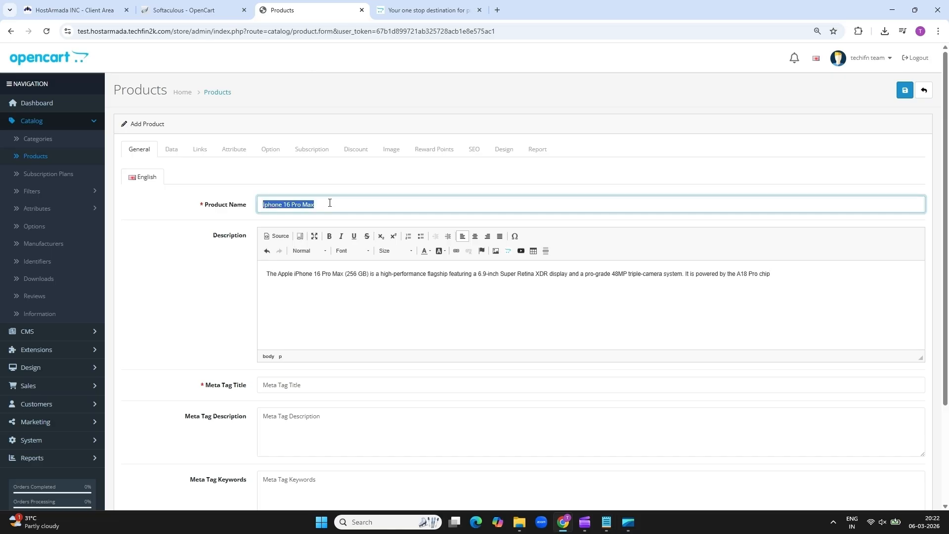
pyautogui.click(290, 388)
pyautogui.hotkey('ctrl', 'v')
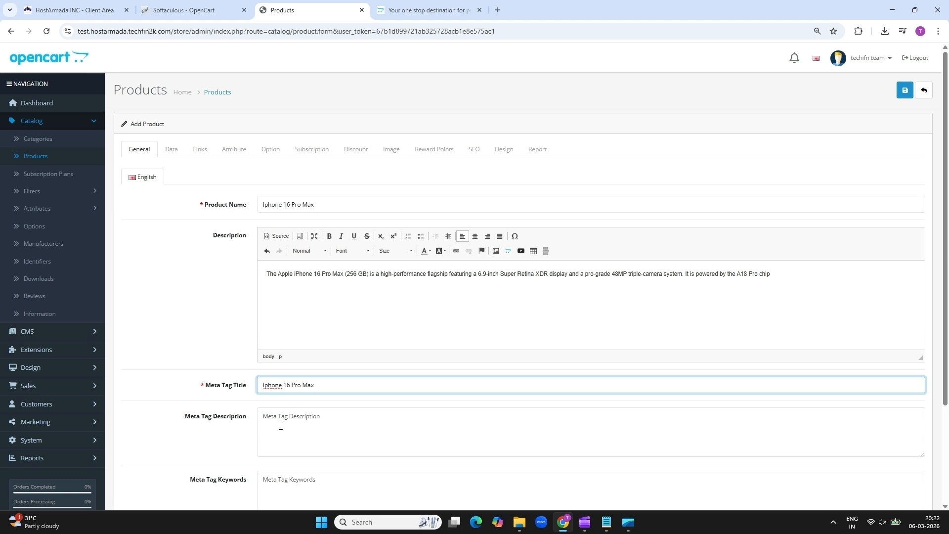
pyautogui.click(278, 428)
pyautogui.click(171, 150)
# Enter the product model IP 16 PM -256
pyautogui.click(336, 207)
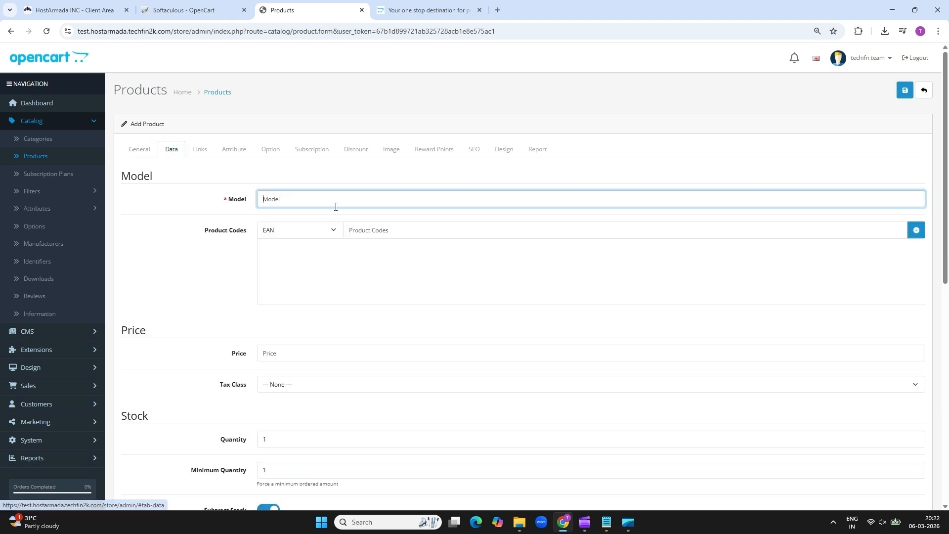
pyautogui.write('I')
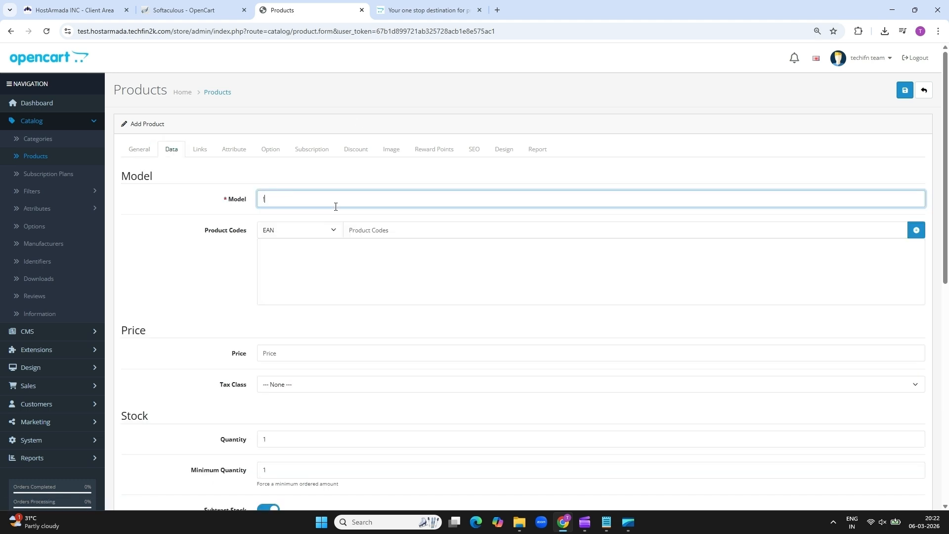
pyautogui.write('6')
pyautogui.press('BackSpace')
pyautogui.press('BackSpace')
pyautogui.press('BackSpace')
pyautogui.write('IP 16 PM -256')
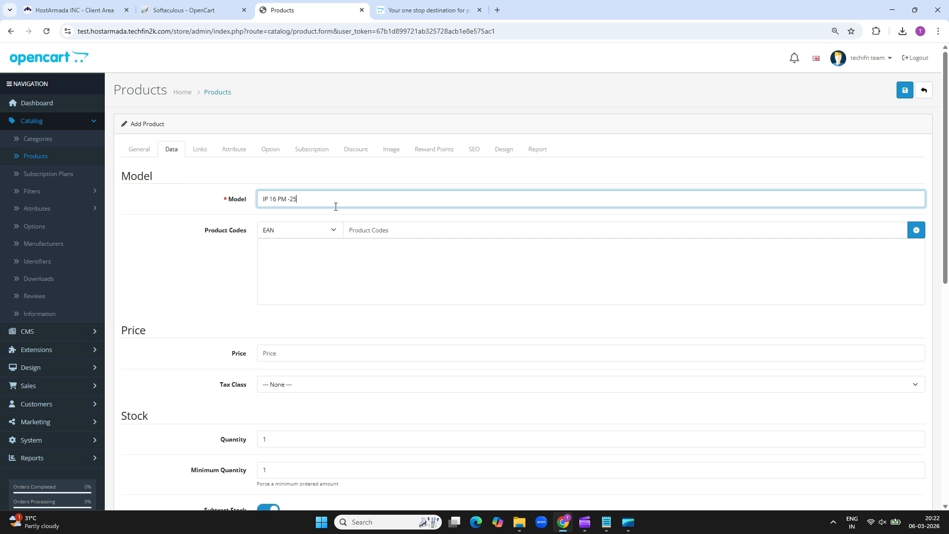
pyautogui.click(390, 228)
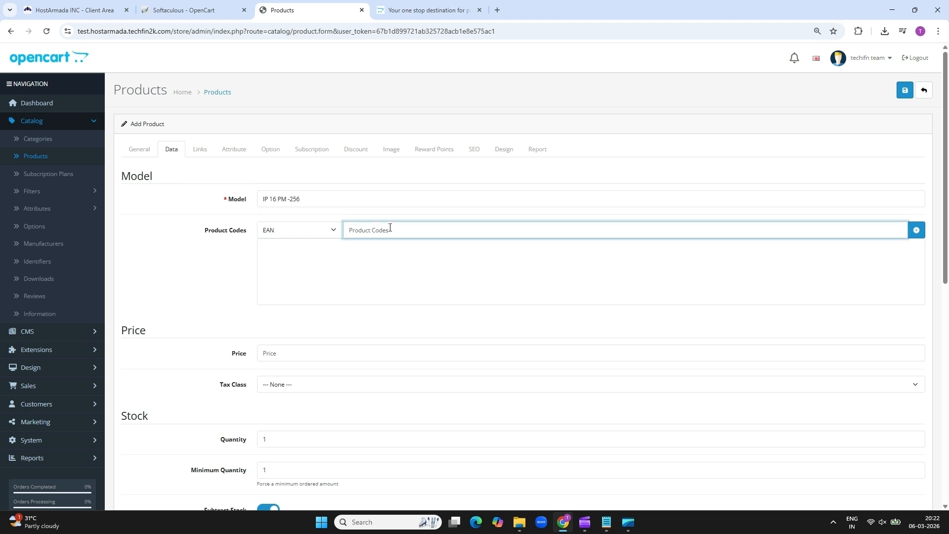
# Set the price to 1199 and the stock quantity to 50
pyautogui.click(281, 361)
pyautogui.write('1199')
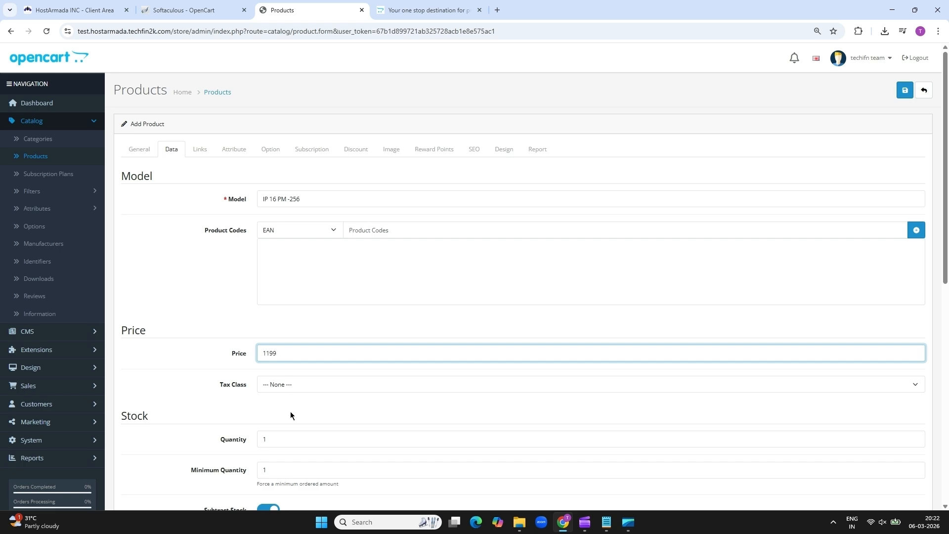
pyautogui.click(275, 439)
pyautogui.press('BackSpace')
pyautogui.write('50')
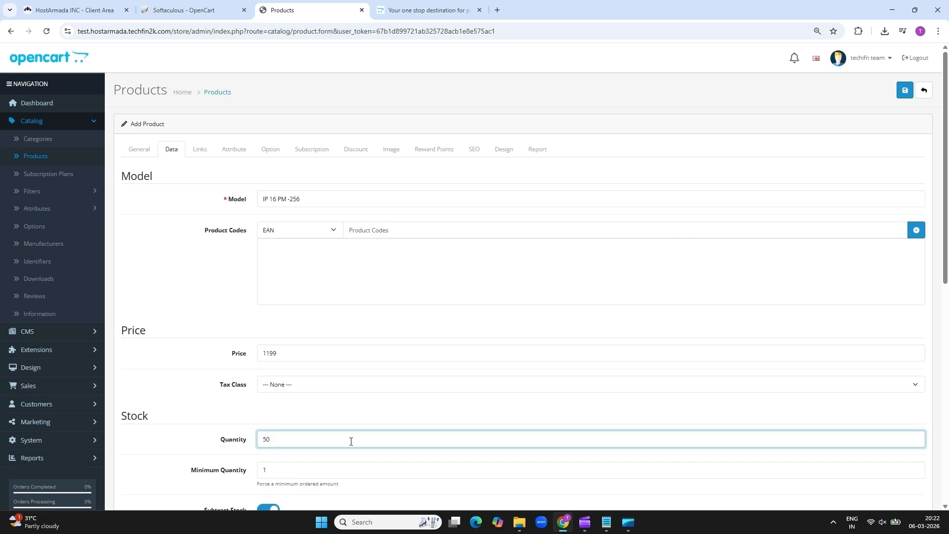
pyautogui.click(945, 508)
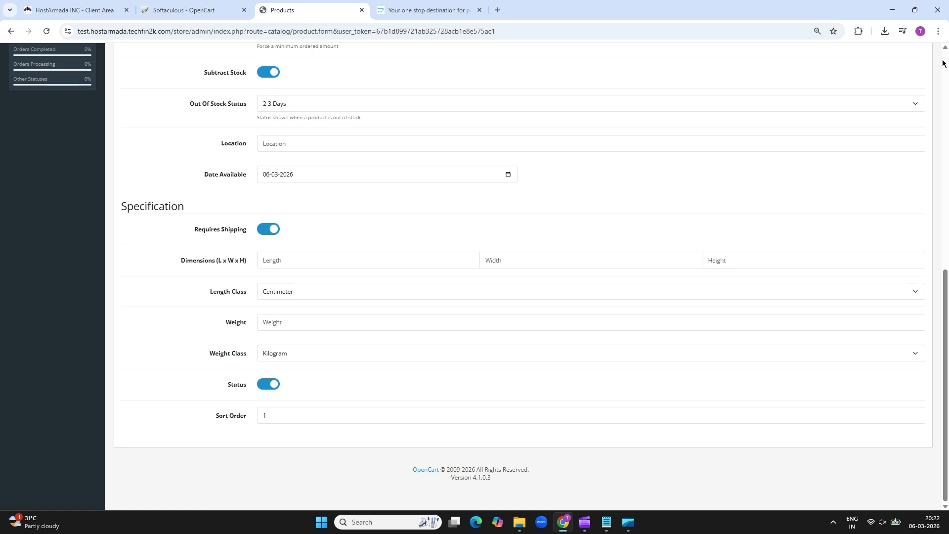
pyautogui.click(943, 63)
pyautogui.click(200, 148)
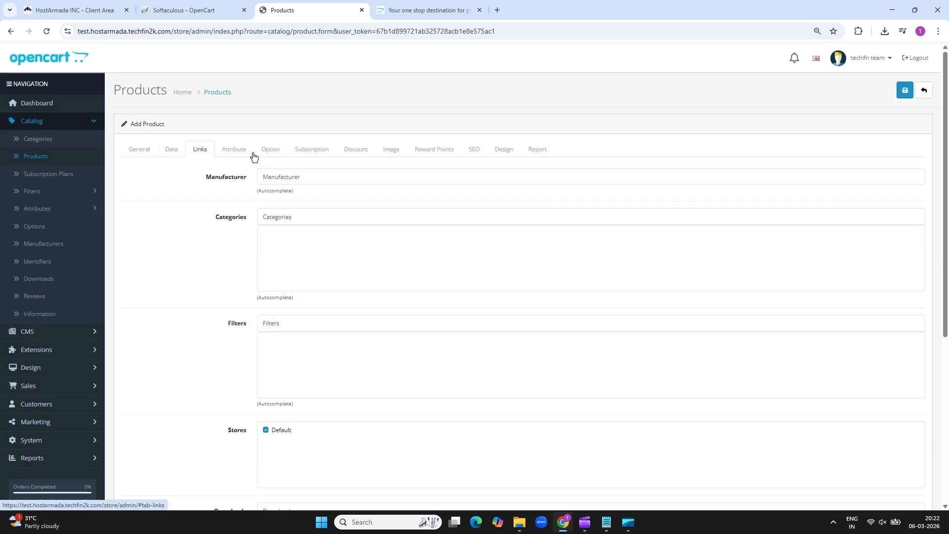
# Link the product to manufacturer Apple and category Mobile Phones, then open the main image's Image Manager
pyautogui.click(289, 176)
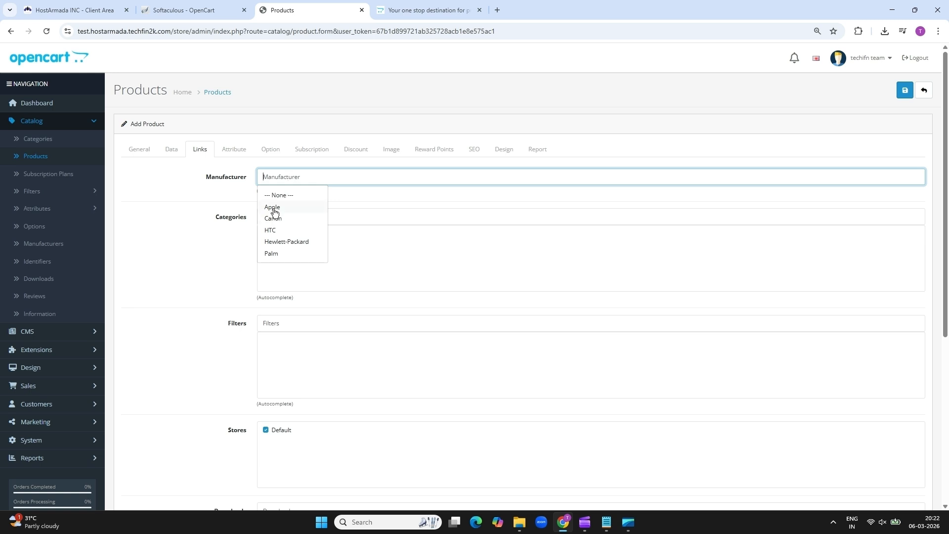
pyautogui.click(273, 208)
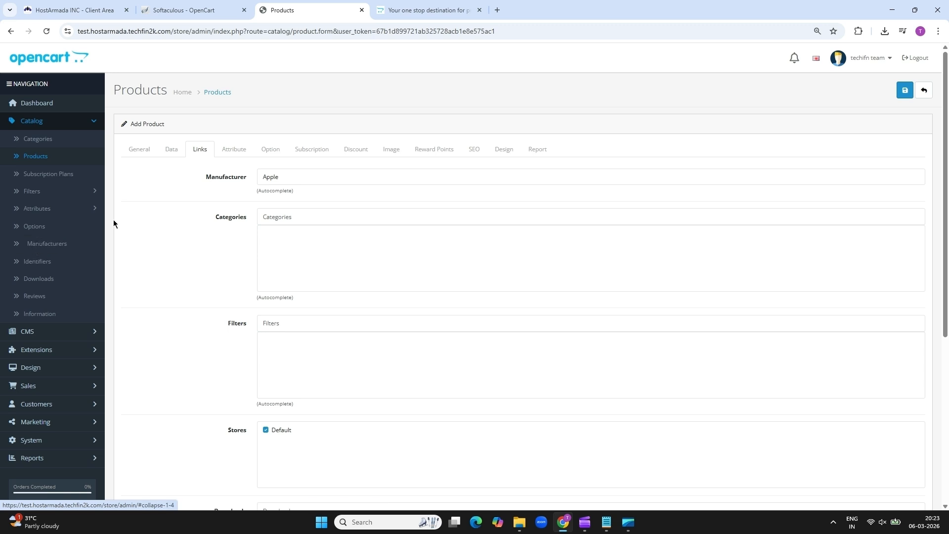
pyautogui.click(288, 218)
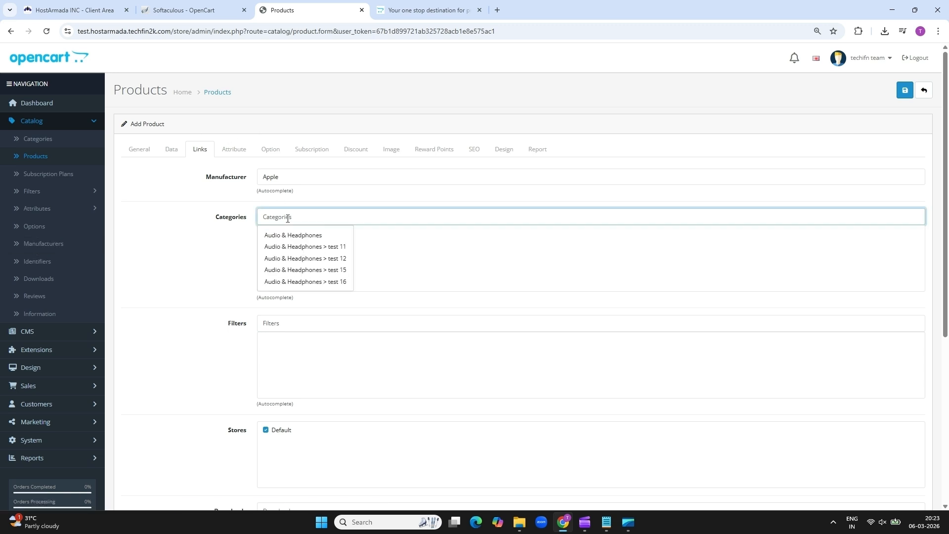
pyautogui.write('mobi')
pyautogui.click(288, 235)
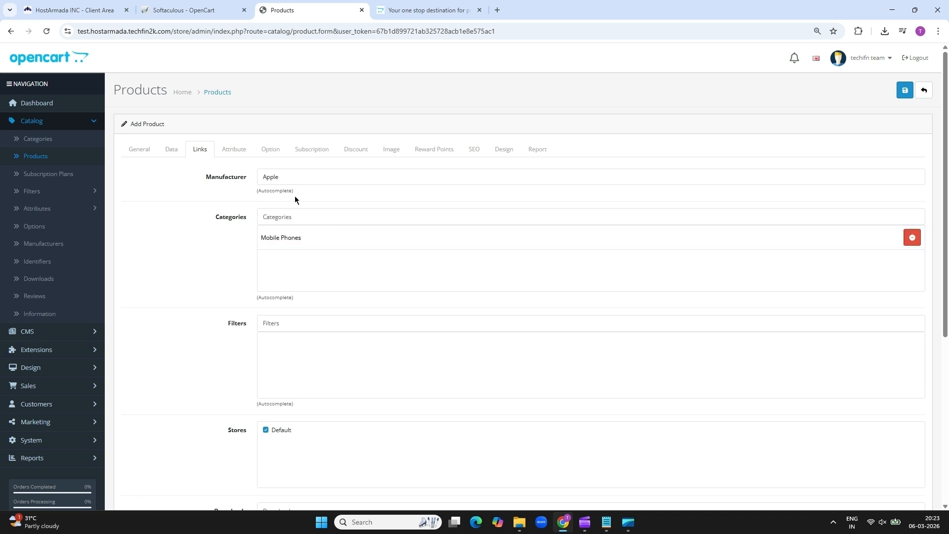
pyautogui.click(399, 149)
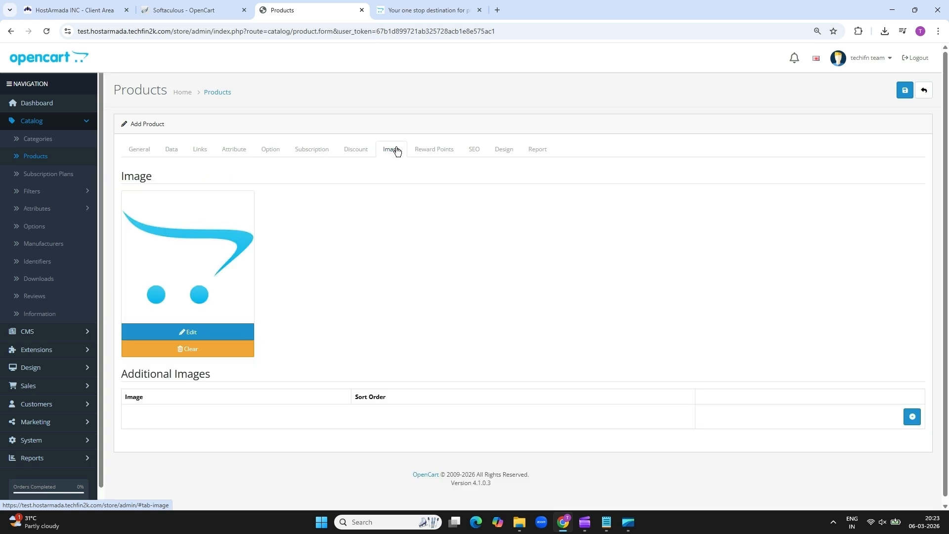
pyautogui.click(195, 336)
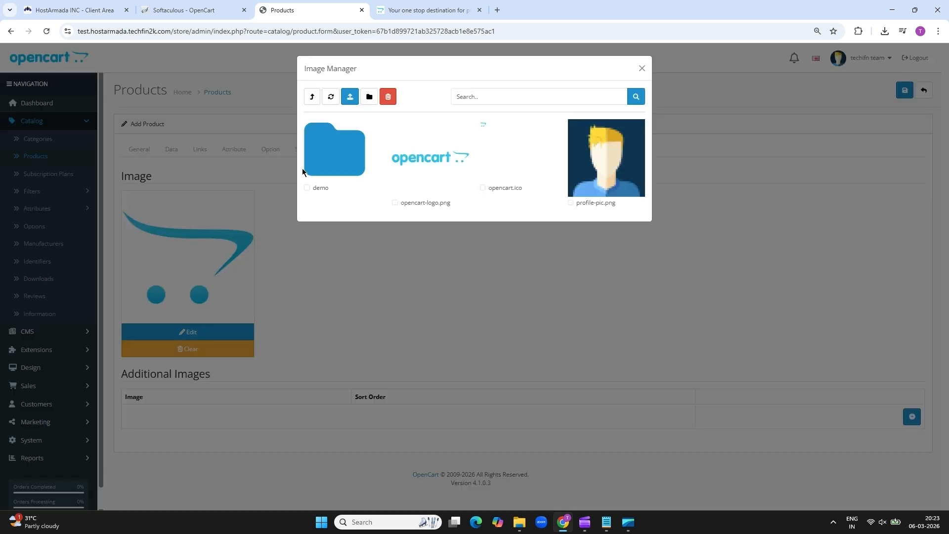
# Upload three iPhone images and set Apple 16 pro max-2.jpg as the main image
pyautogui.click(351, 98)
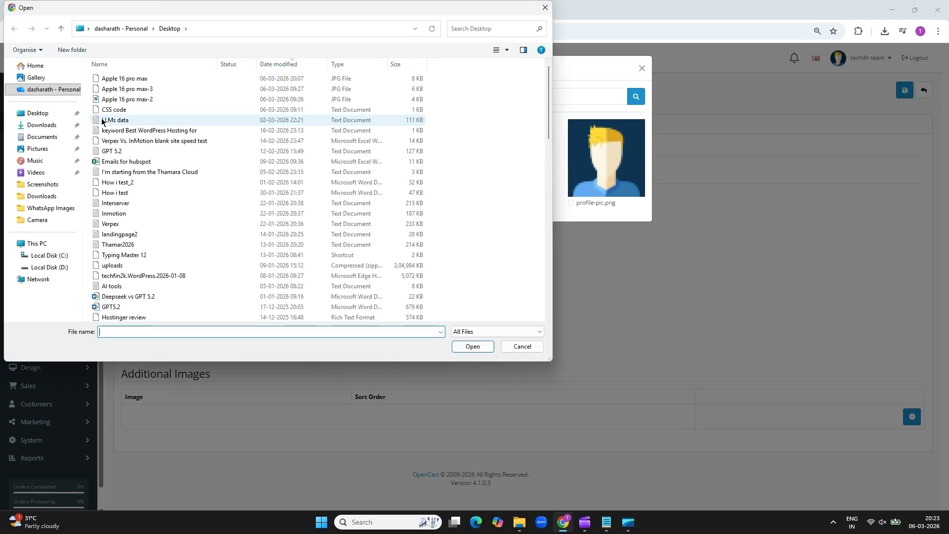
pyautogui.click(129, 78)
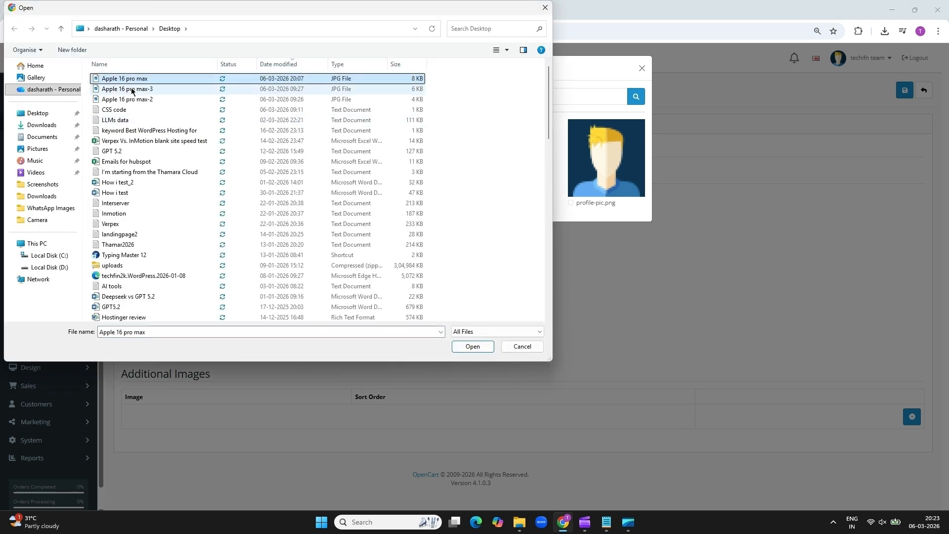
pyautogui.keyDown('ctrl'); pyautogui.click(132, 90); pyautogui.keyUp('ctrl')
pyautogui.keyDown('ctrl'); pyautogui.click(135, 100); pyautogui.keyUp('ctrl')
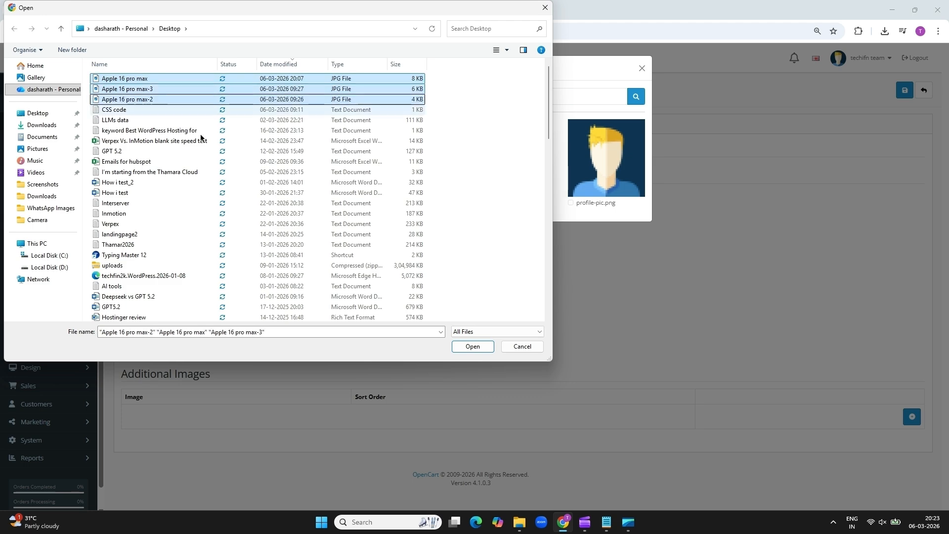
pyautogui.click(468, 348)
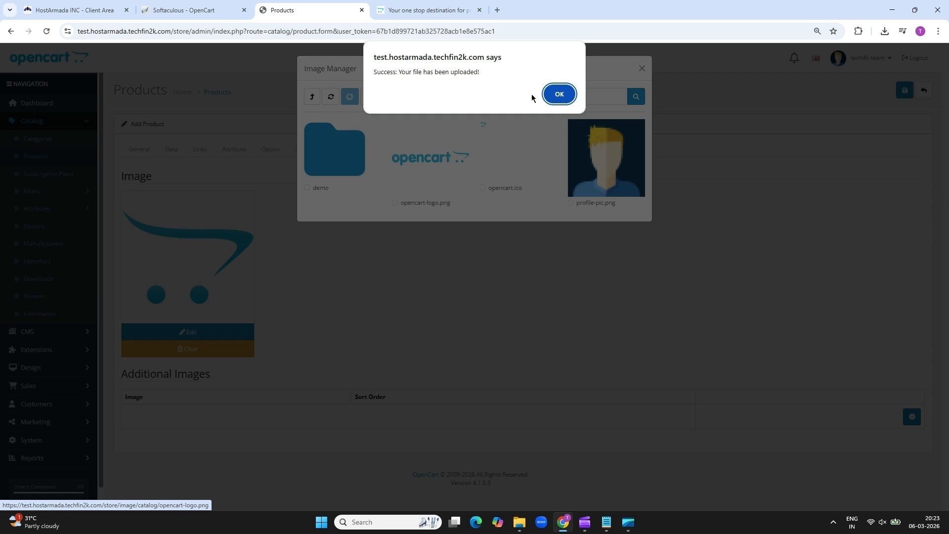
pyautogui.click(558, 94)
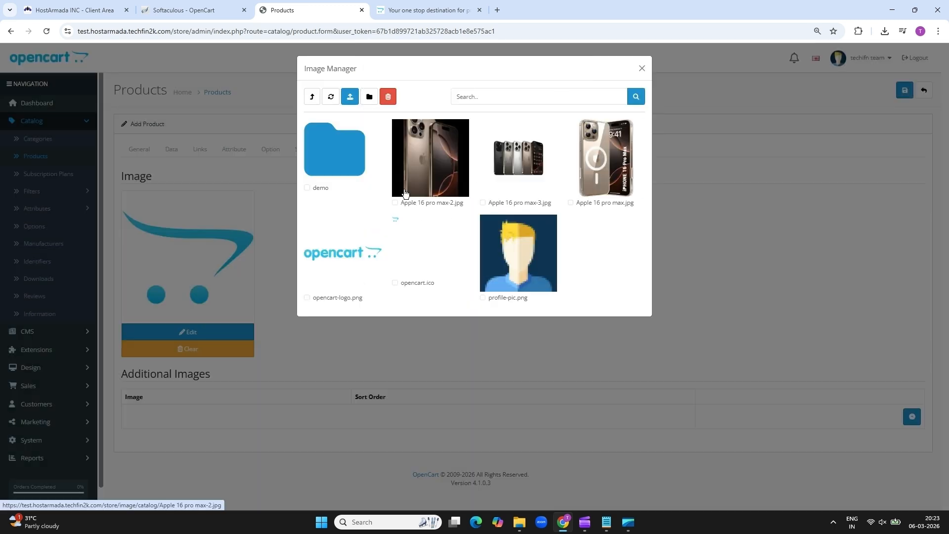
pyautogui.click(422, 186)
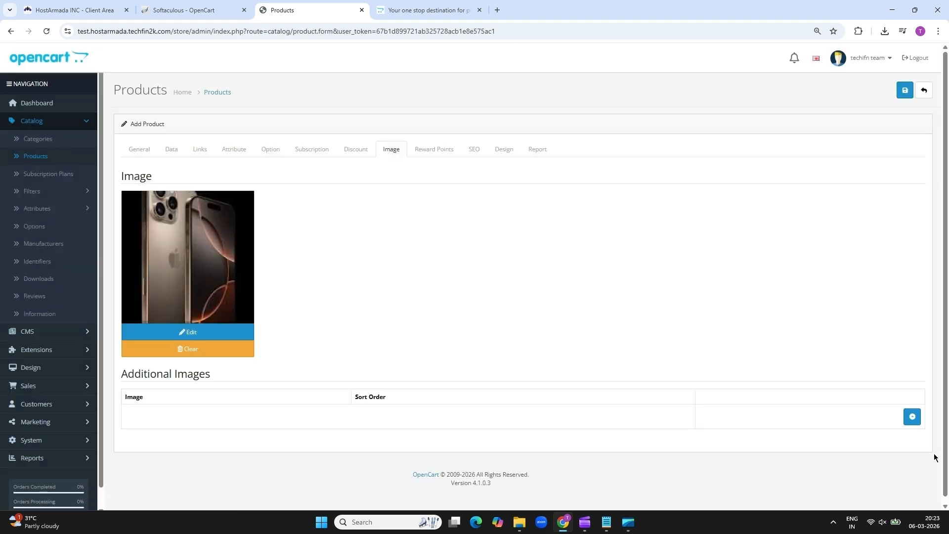
# Add two additional images: the phone lineup picture and the iPhone 16 Pro Max case picture
pyautogui.click(912, 417)
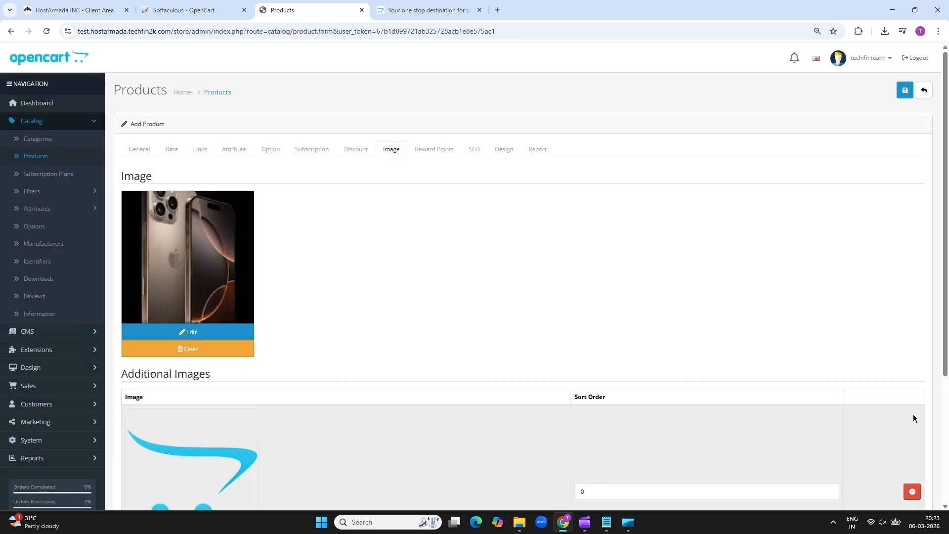
pyautogui.scroll(-3, 211, 380)
pyautogui.click(211, 376)
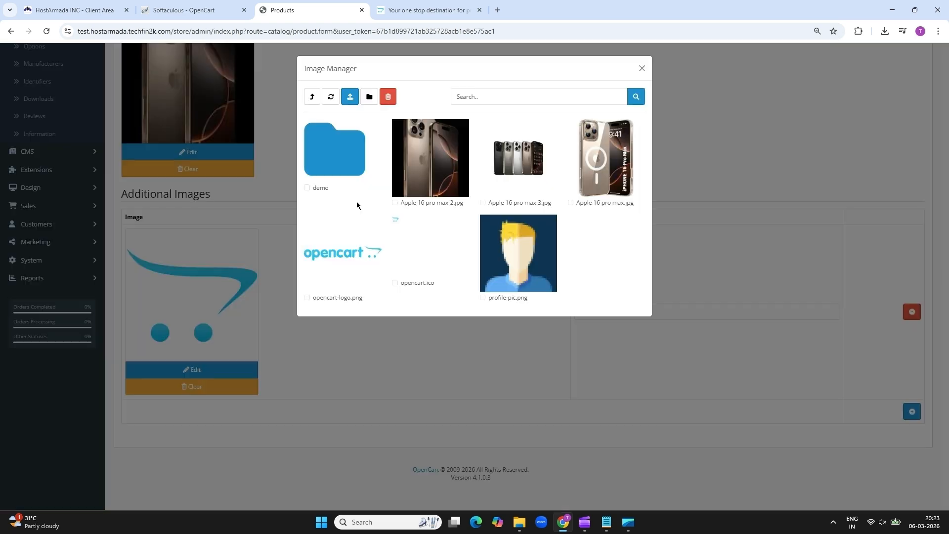
pyautogui.click(502, 166)
pyautogui.click(912, 411)
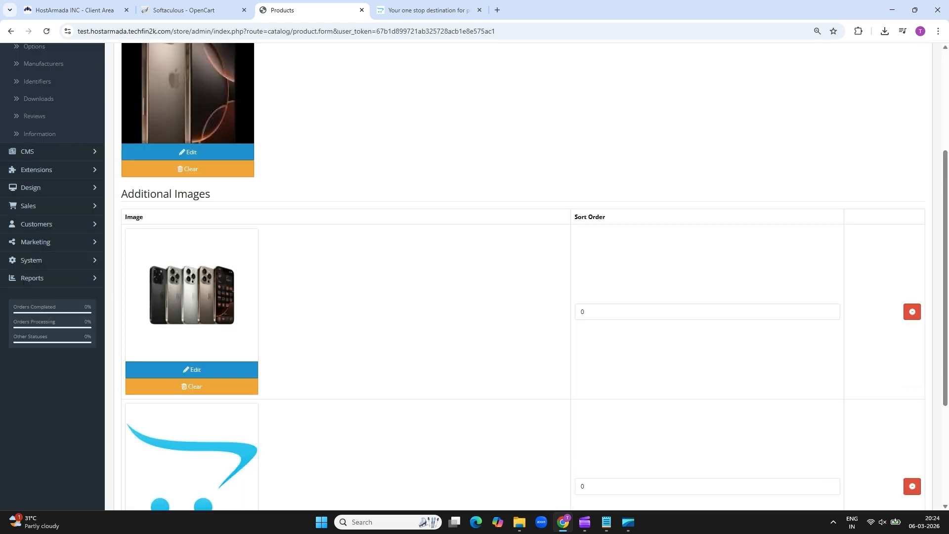
pyautogui.scroll(-3, 212, 346)
pyautogui.click(212, 369)
pyautogui.click(613, 179)
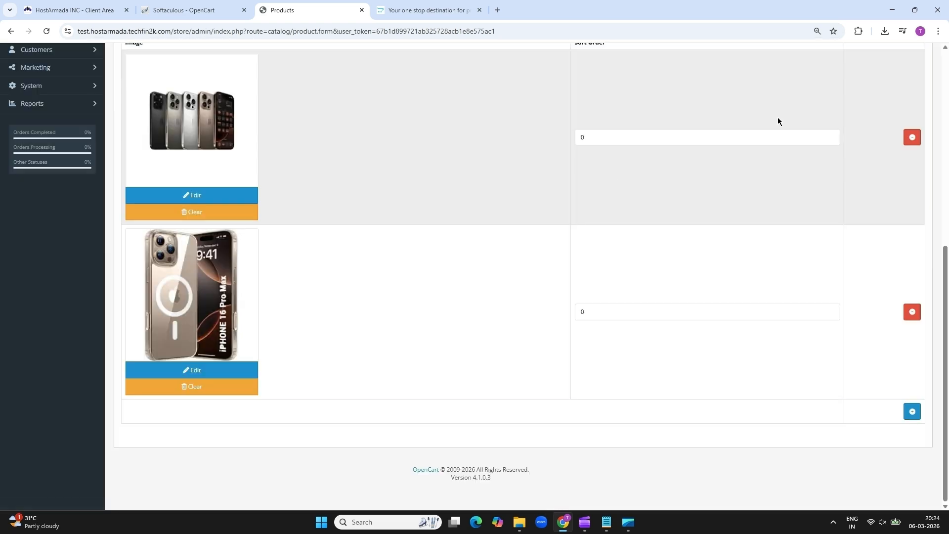
pyautogui.scroll(10, 470, 175)
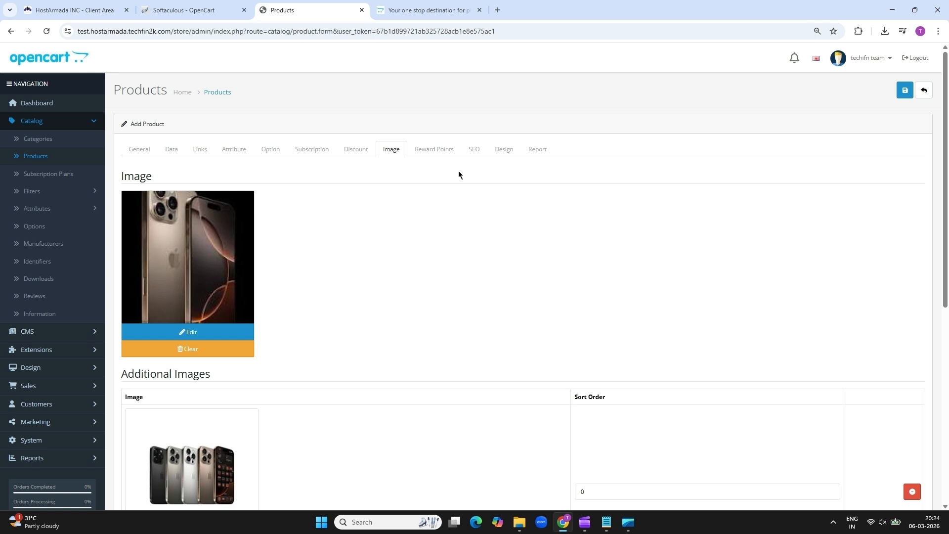
# Type the SEO keyword 'Apple 16 pro m' for the Default store and try saving
pyautogui.click(434, 150)
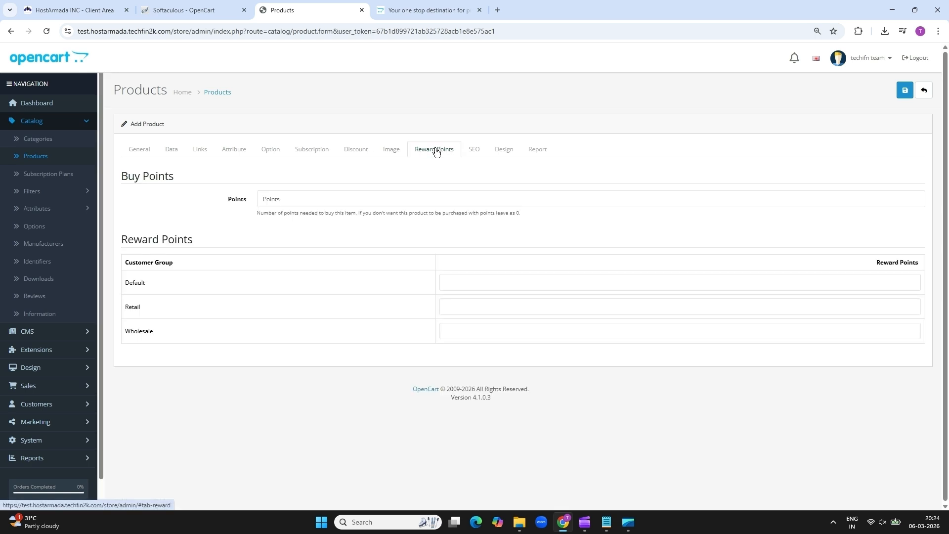
pyautogui.click(480, 152)
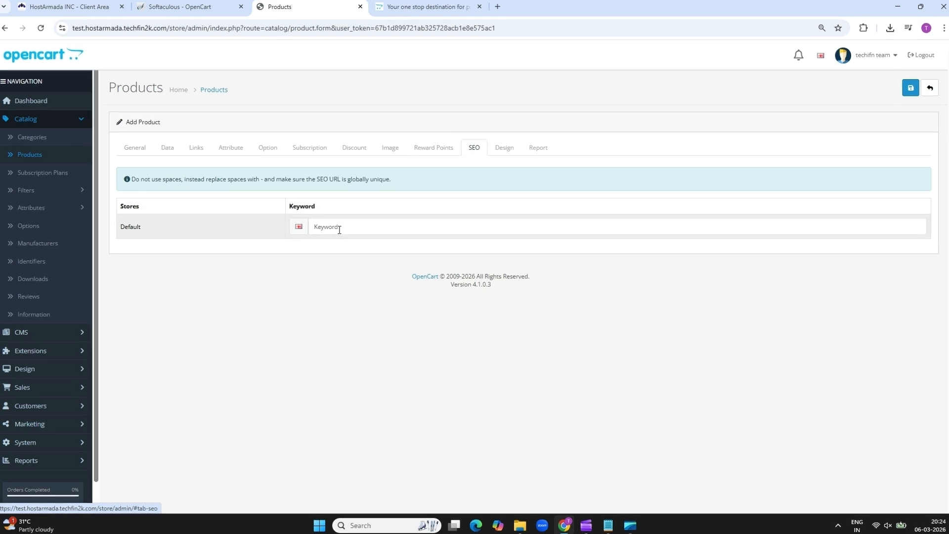
pyautogui.click(341, 233)
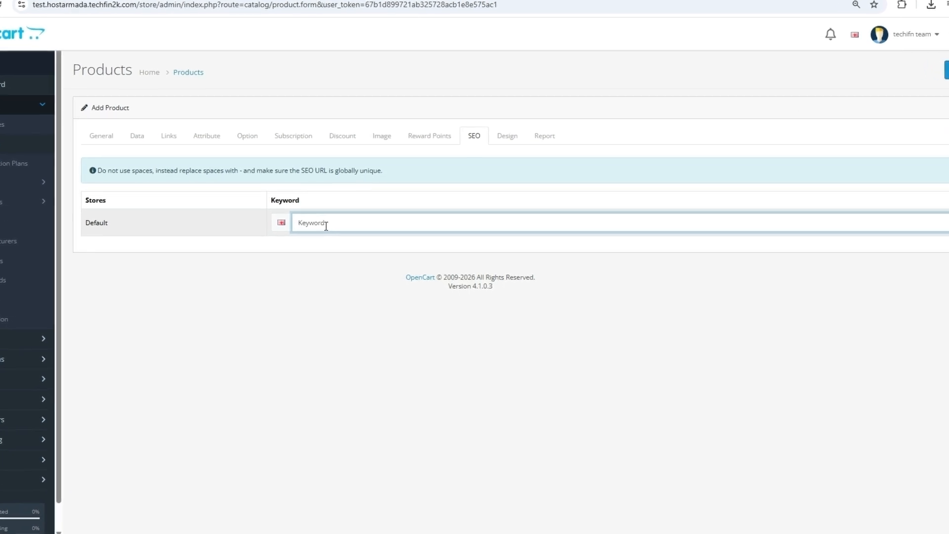
pyautogui.write('A')
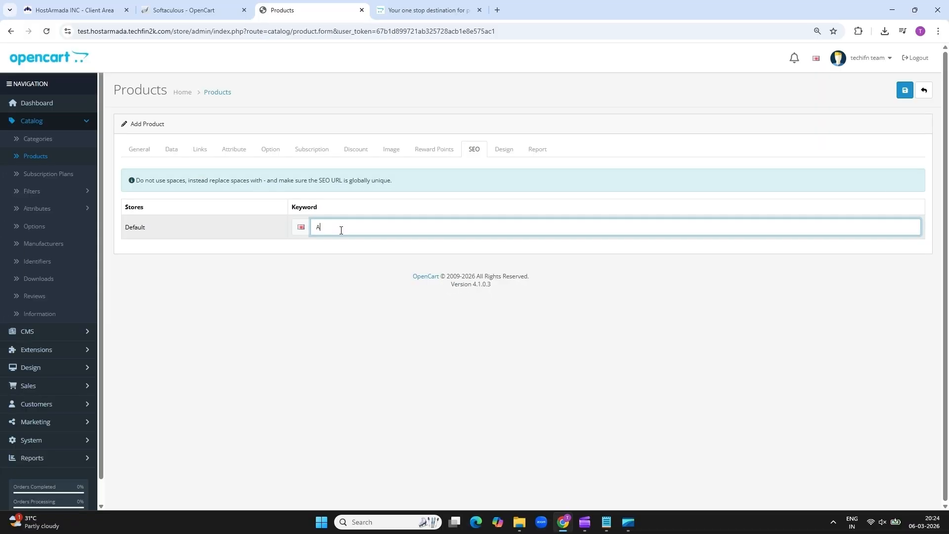
pyautogui.write('pple 16 pro max')
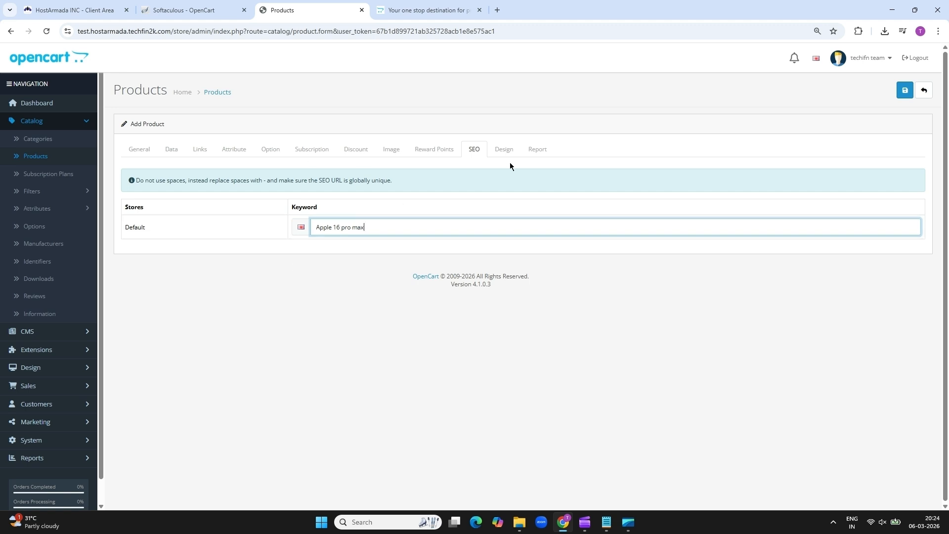
pyautogui.click(905, 94)
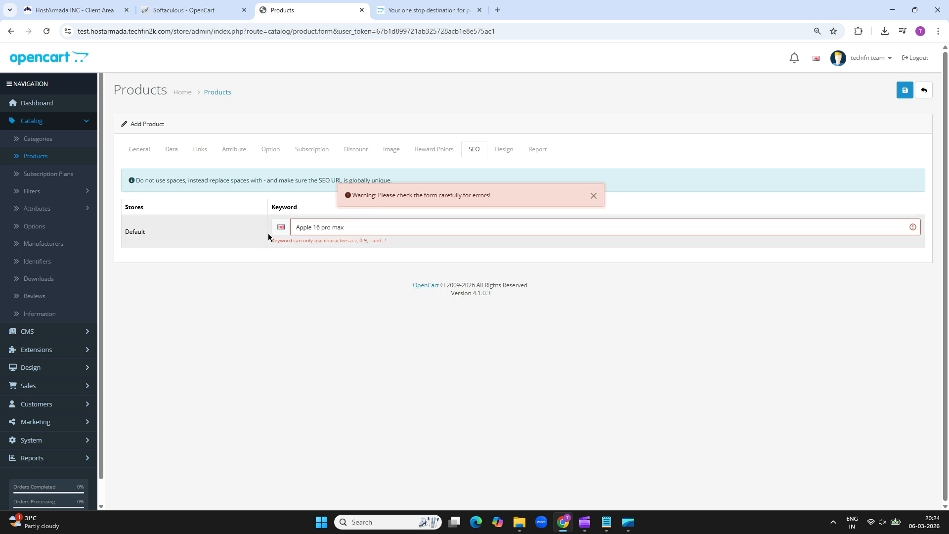
# Replace the keyword's spaces with underscores to make Apple_16_pro_max, and save again
pyautogui.moveTo(268, 234); pyautogui.dragTo(287, 257)
pyautogui.moveTo(320, 243); pyautogui.dragTo(378, 245)
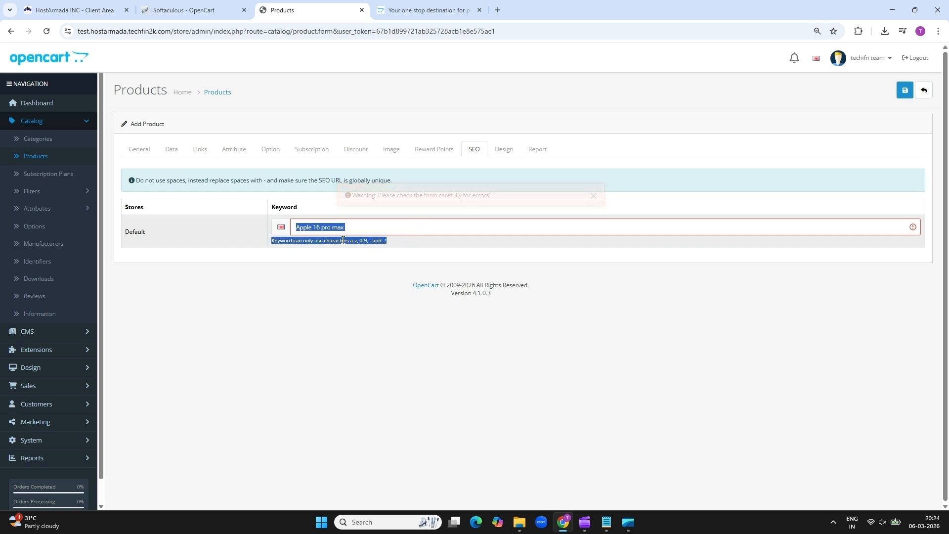
pyautogui.click(316, 226)
pyautogui.write('_16_')
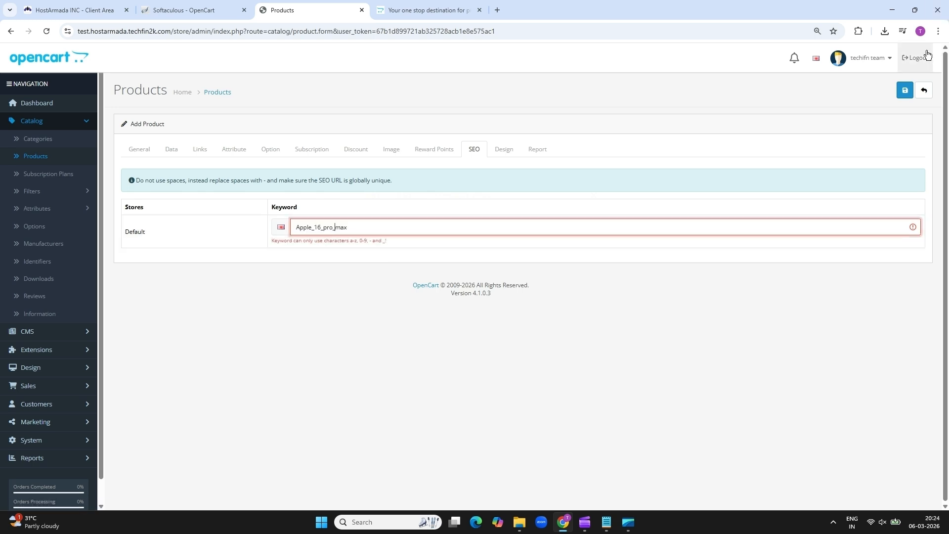
pyautogui.click(906, 90)
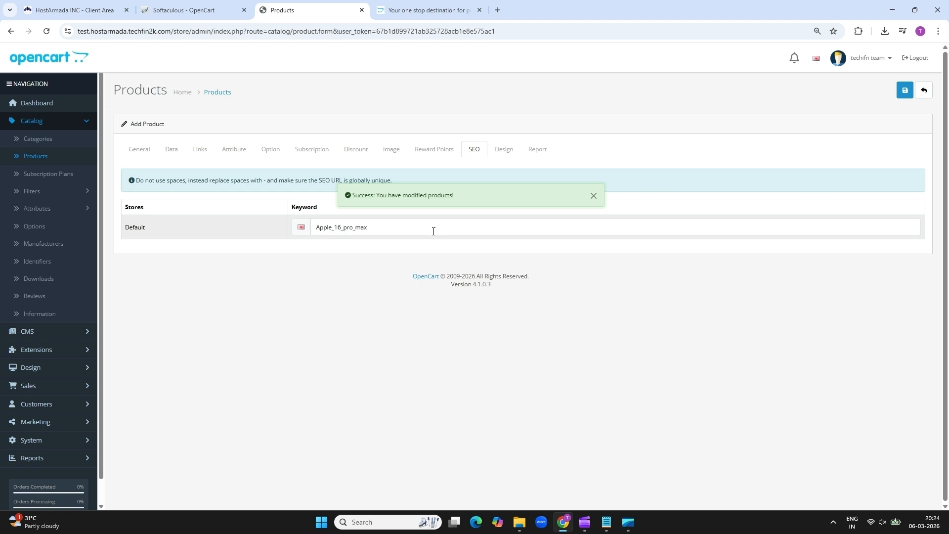
# Reload the storefront and open the Iphone 16 Pro Max product page under Mobile Phones
pyautogui.click(409, 16)
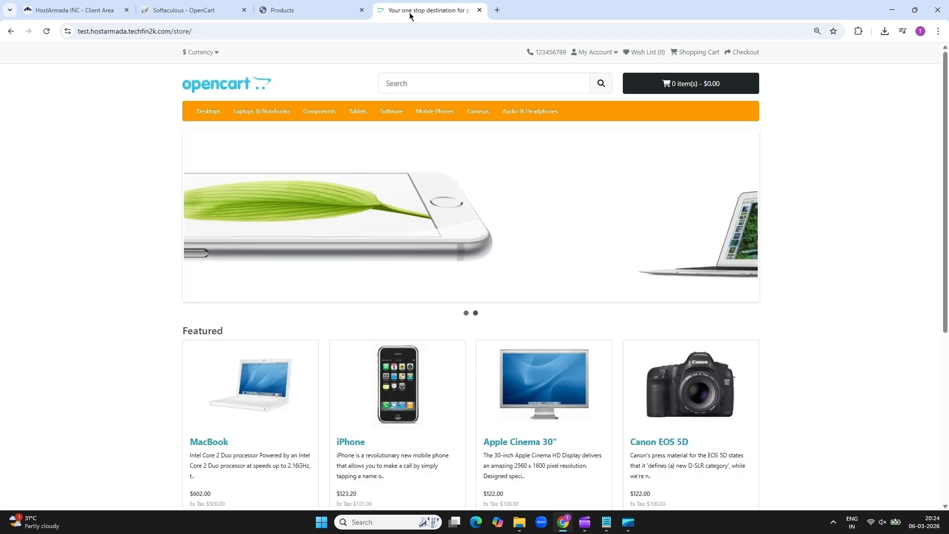
pyautogui.click(46, 32)
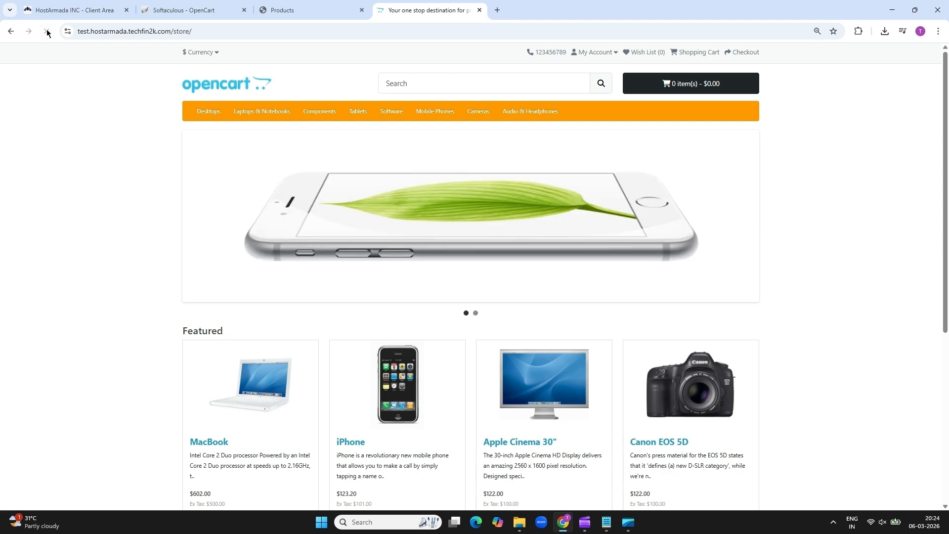
pyautogui.click(441, 115)
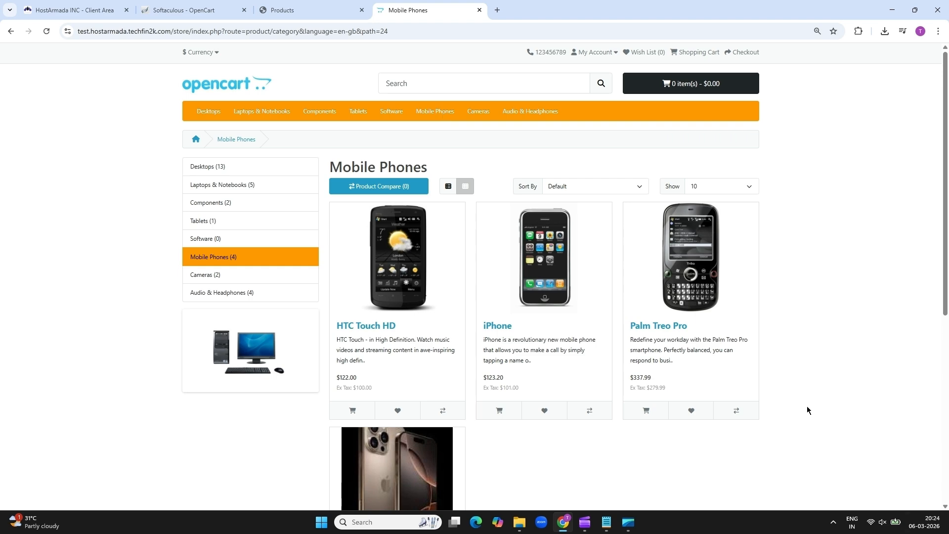
pyautogui.scroll(-4, 504, 391)
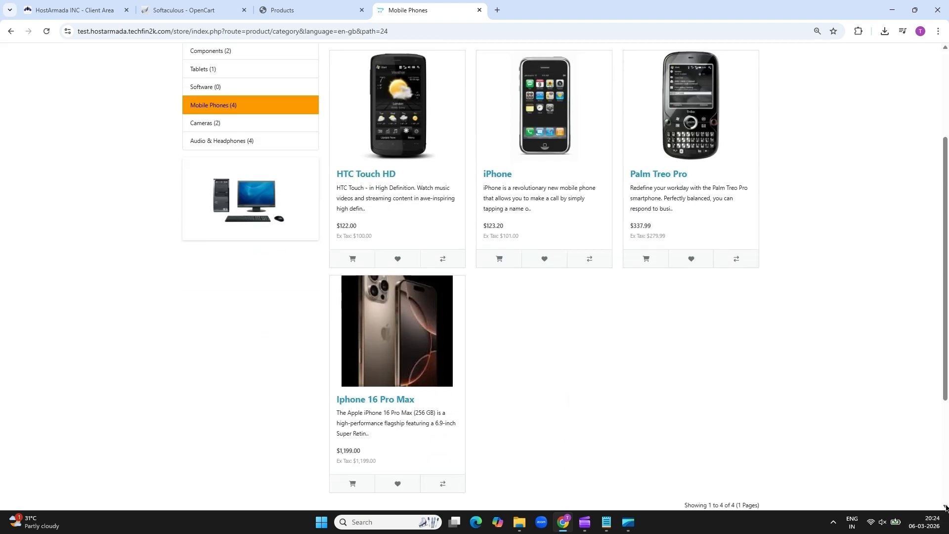
pyautogui.click(400, 268)
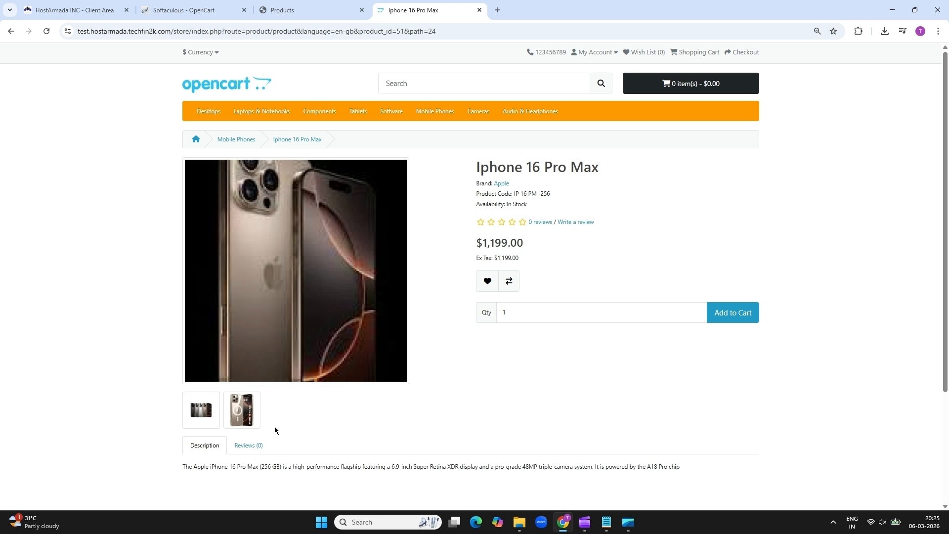
# Browse through all the Iphone 16 Pro Max images in the enlarged gallery, then close it
pyautogui.click(201, 410)
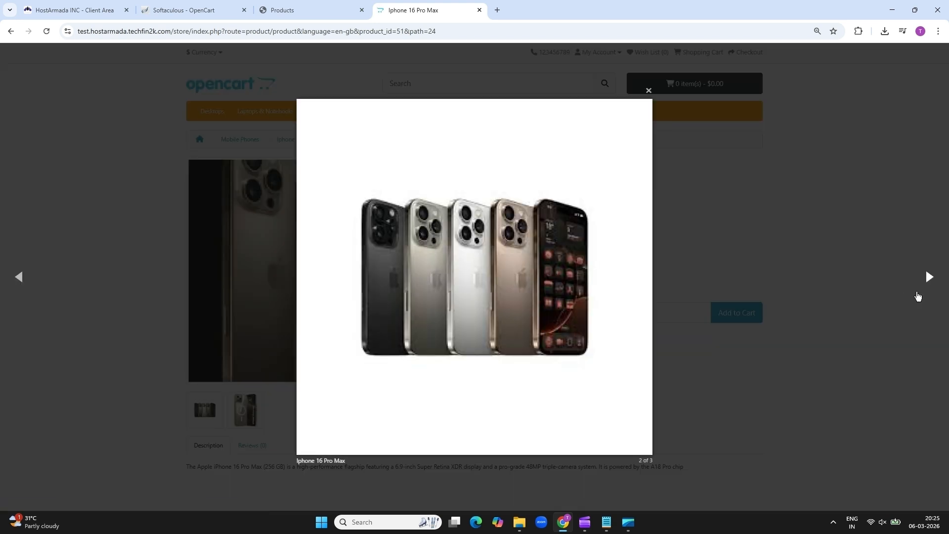
pyautogui.click(928, 278)
pyautogui.click(929, 278)
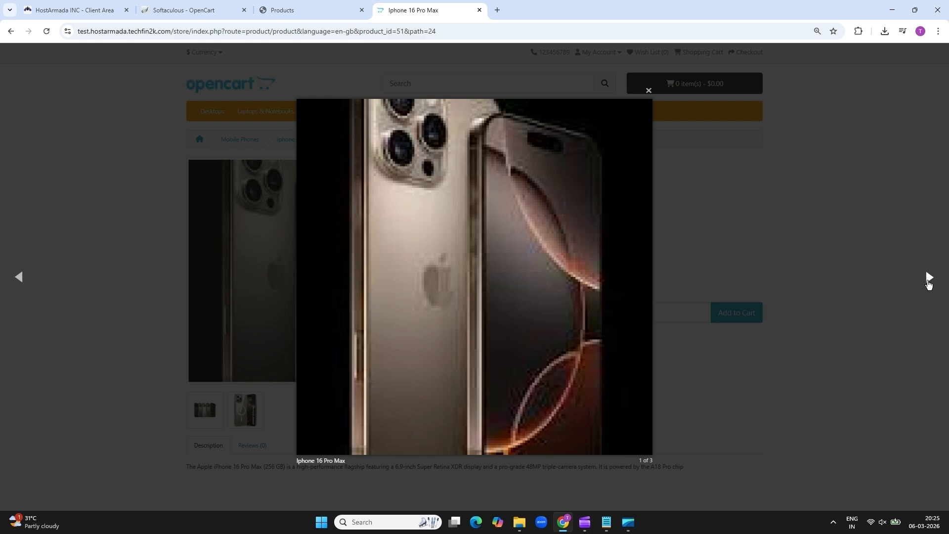
pyautogui.click(929, 278)
pyautogui.click(649, 91)
# Delete the Apple Cinema 30" and HP LP3065 products from the admin product list, leaving 18 products
pyautogui.click(297, 10)
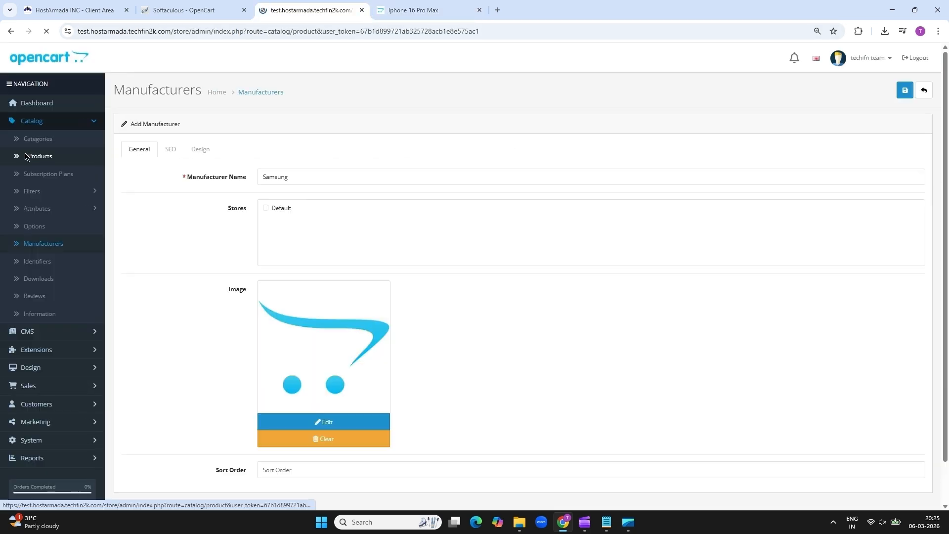
pyautogui.click(27, 156)
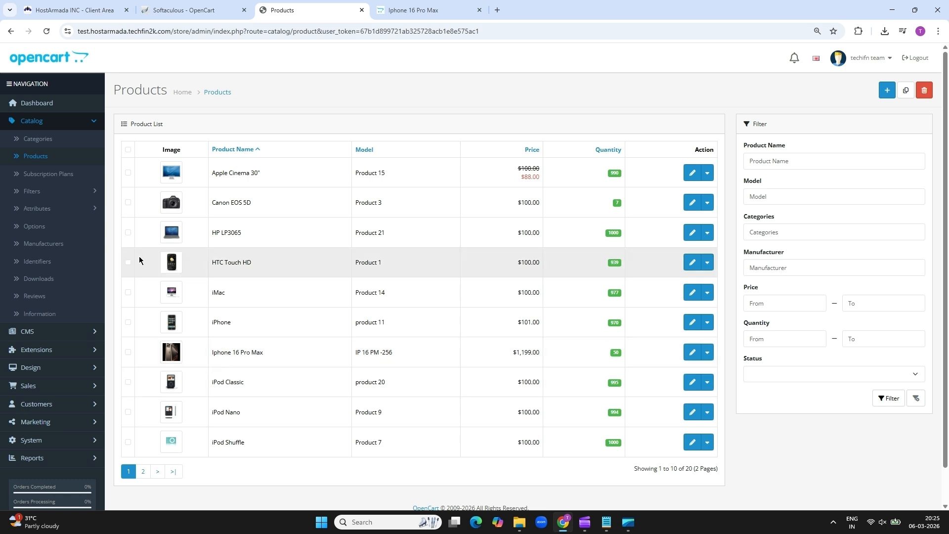
pyautogui.click(127, 173)
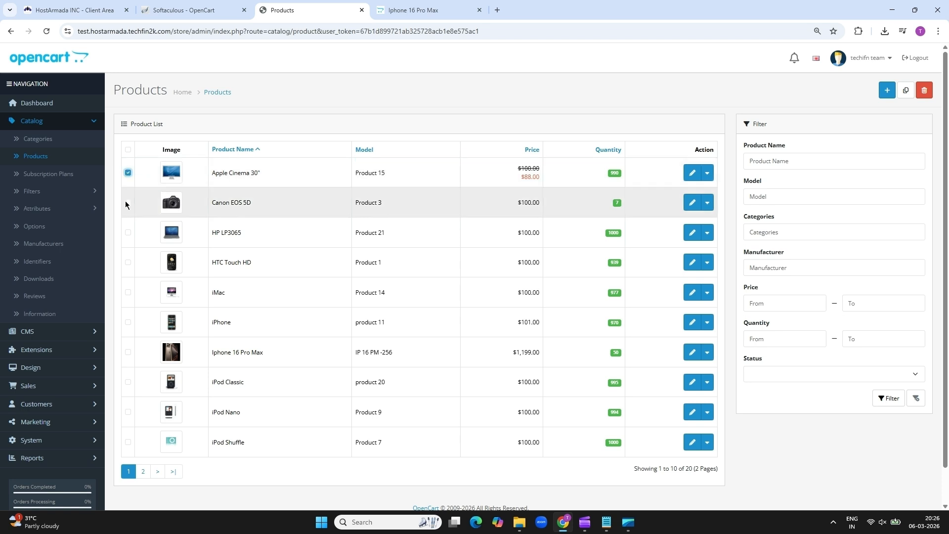
pyautogui.click(127, 234)
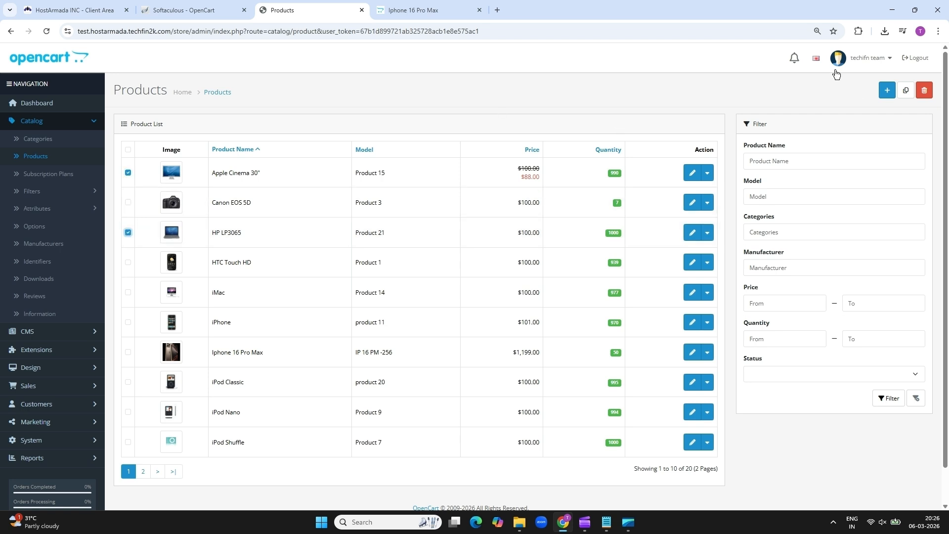
pyautogui.click(928, 94)
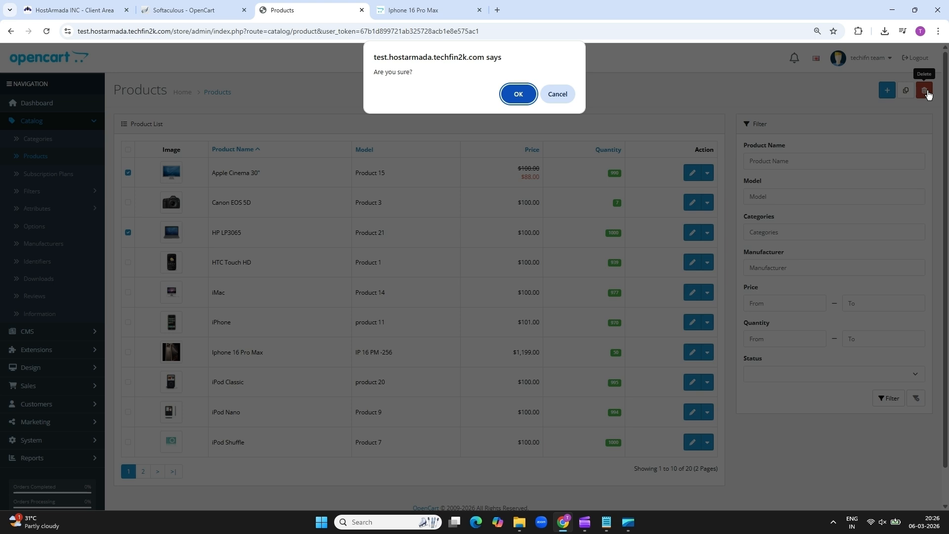
pyautogui.click(517, 94)
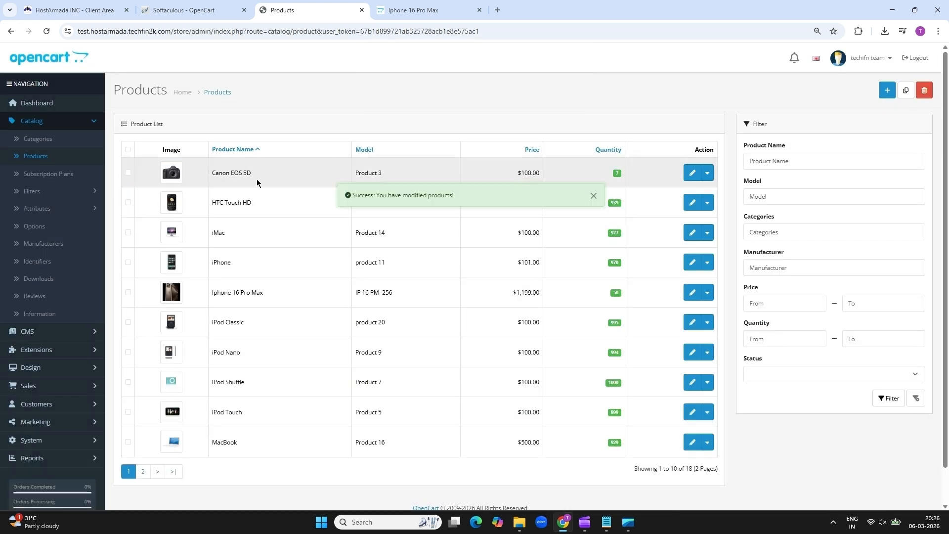
pyautogui.click(418, 11)
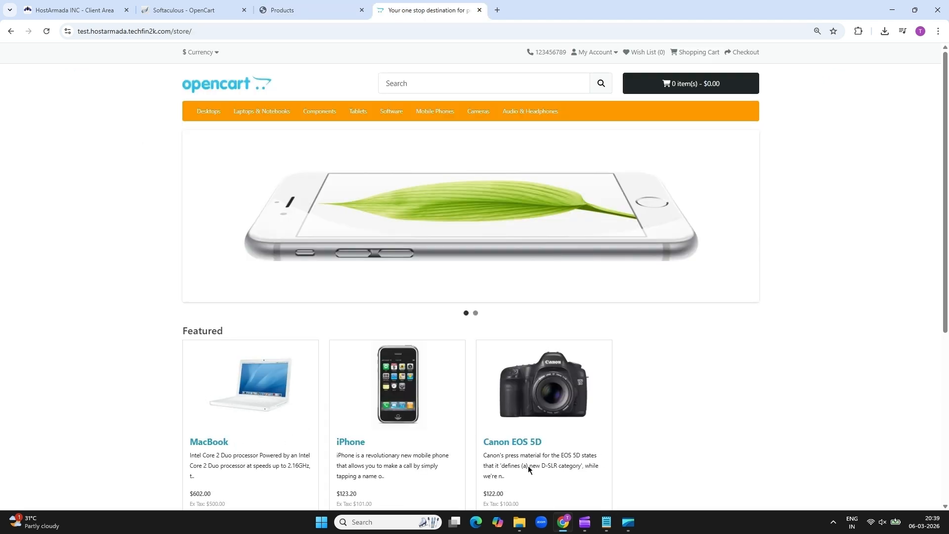
# Scroll the storefront home page down to the Featured MacBook, iPhone and Canon EOS 5D
pyautogui.scroll(-5, 946, 507)
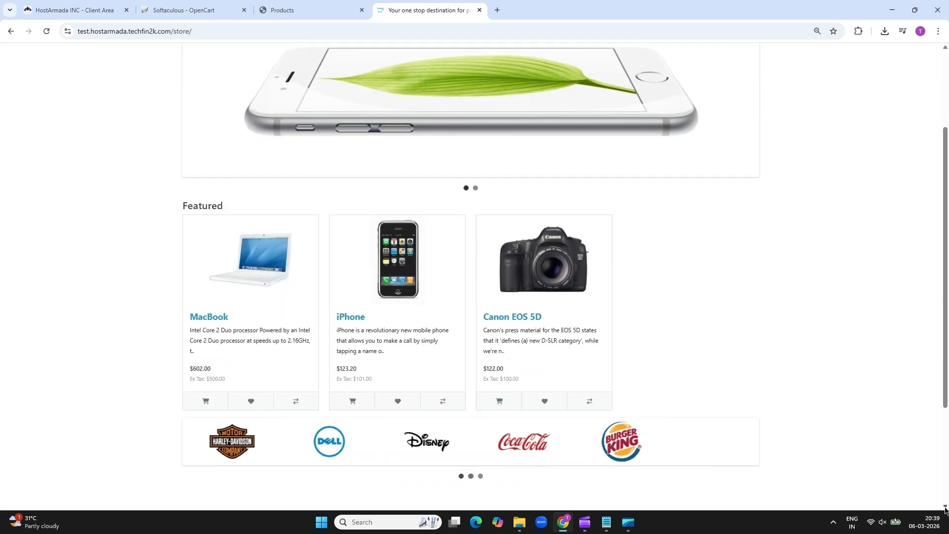